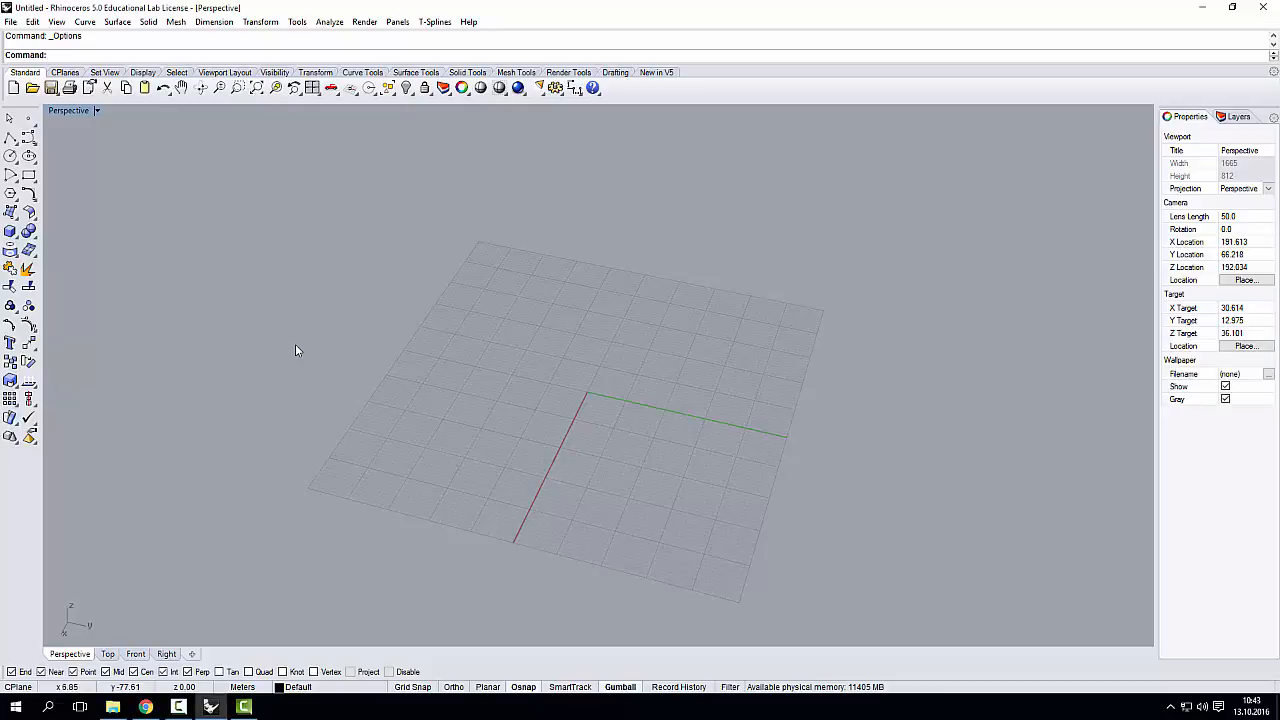
Create a solid box with a base covering the whole construction grid and a freely chosen upward height.
type("Box")
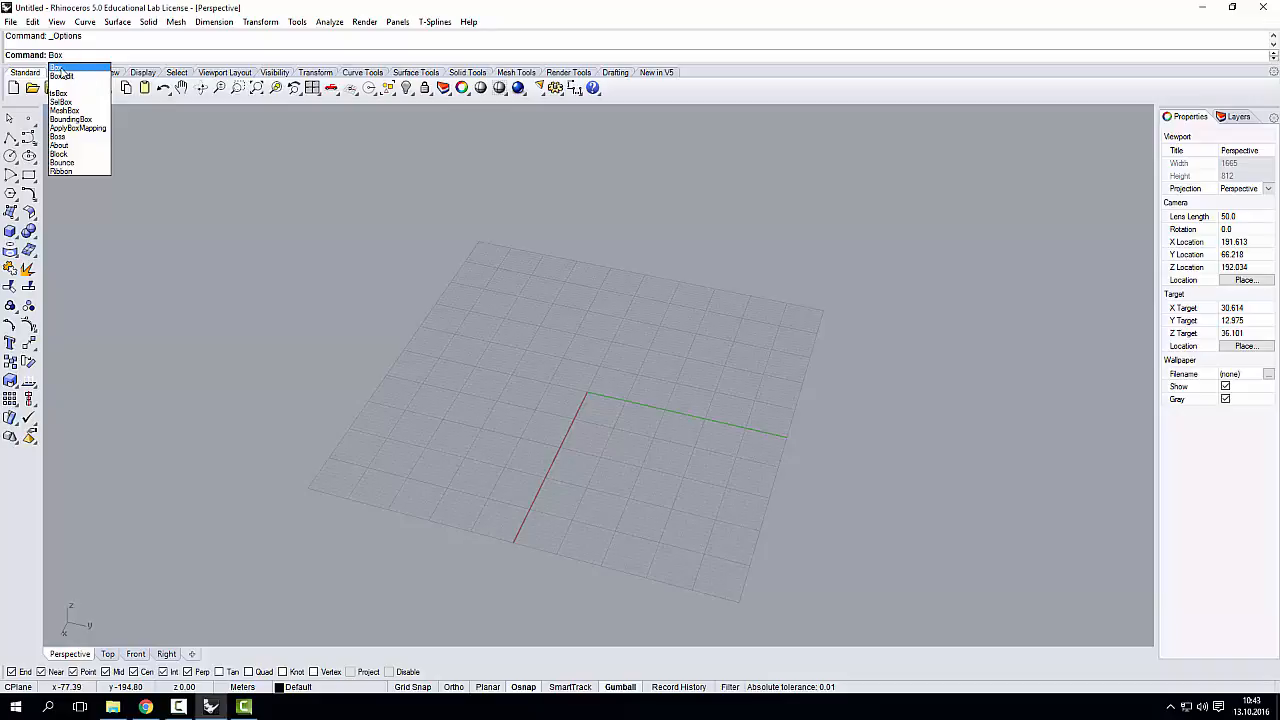
left_click(60, 68)
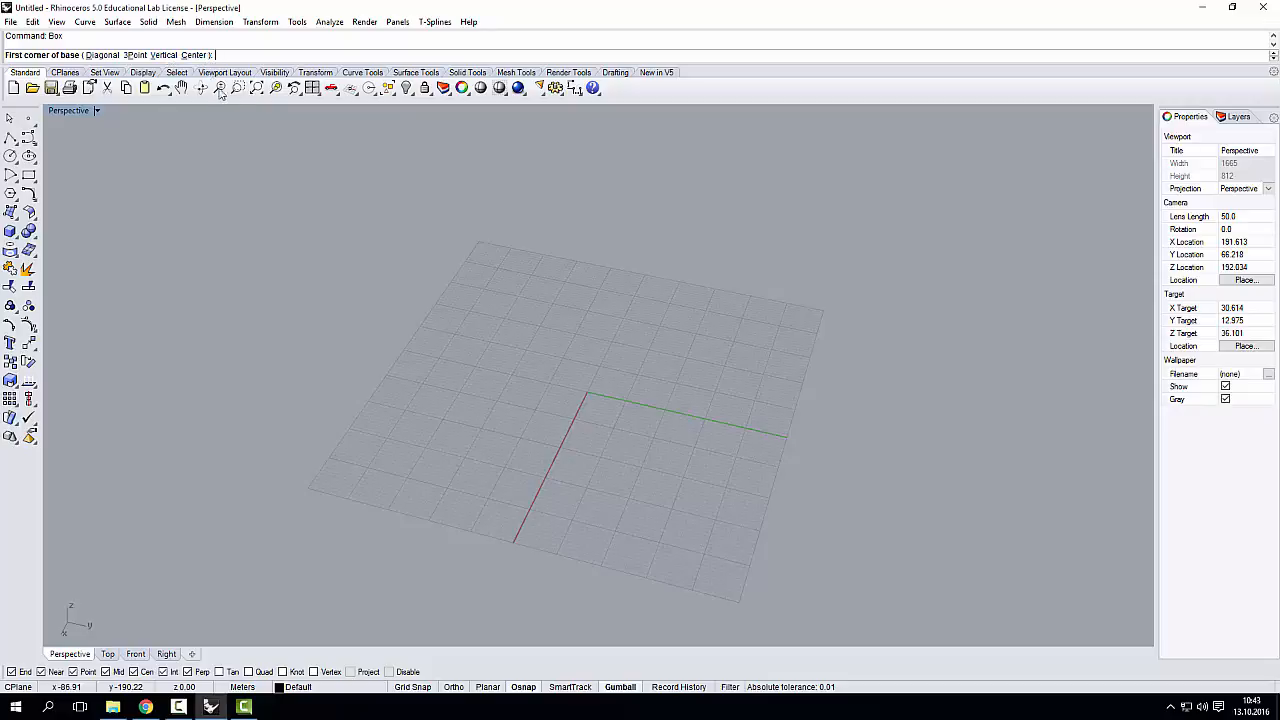
left_click(291, 470)
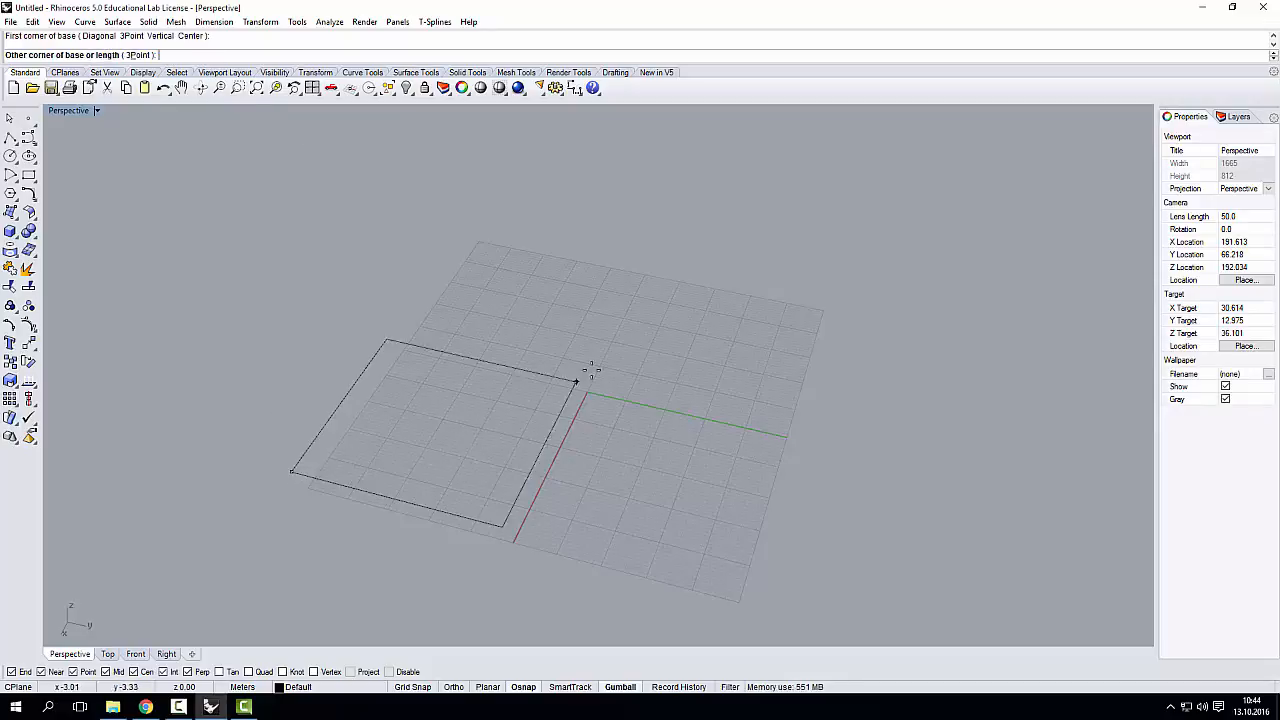
left_click(843, 299)
scroll(757, 300, "down", 3)
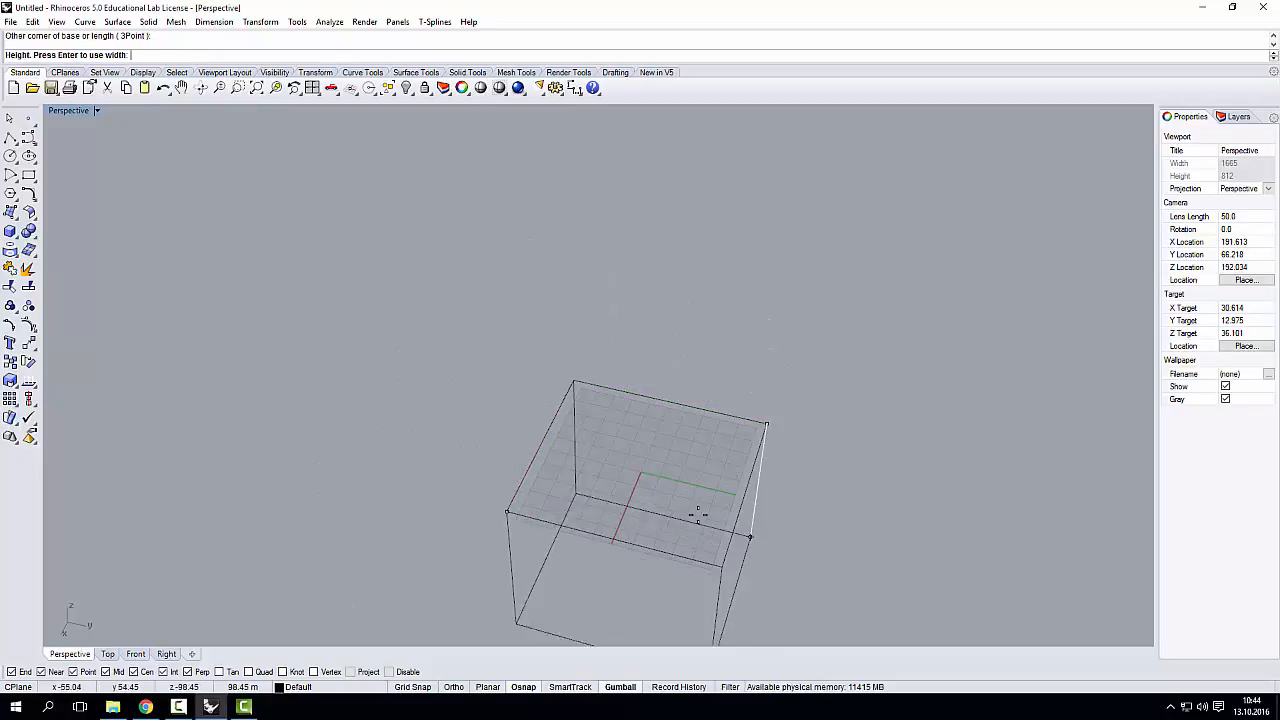
left_click(757, 300)
mouse_move(754, 291)
right_mouse_down()
mouse_move(709, 380)
mouse_move(560, 340)
mouse_move(508, 311)
right_mouse_up()
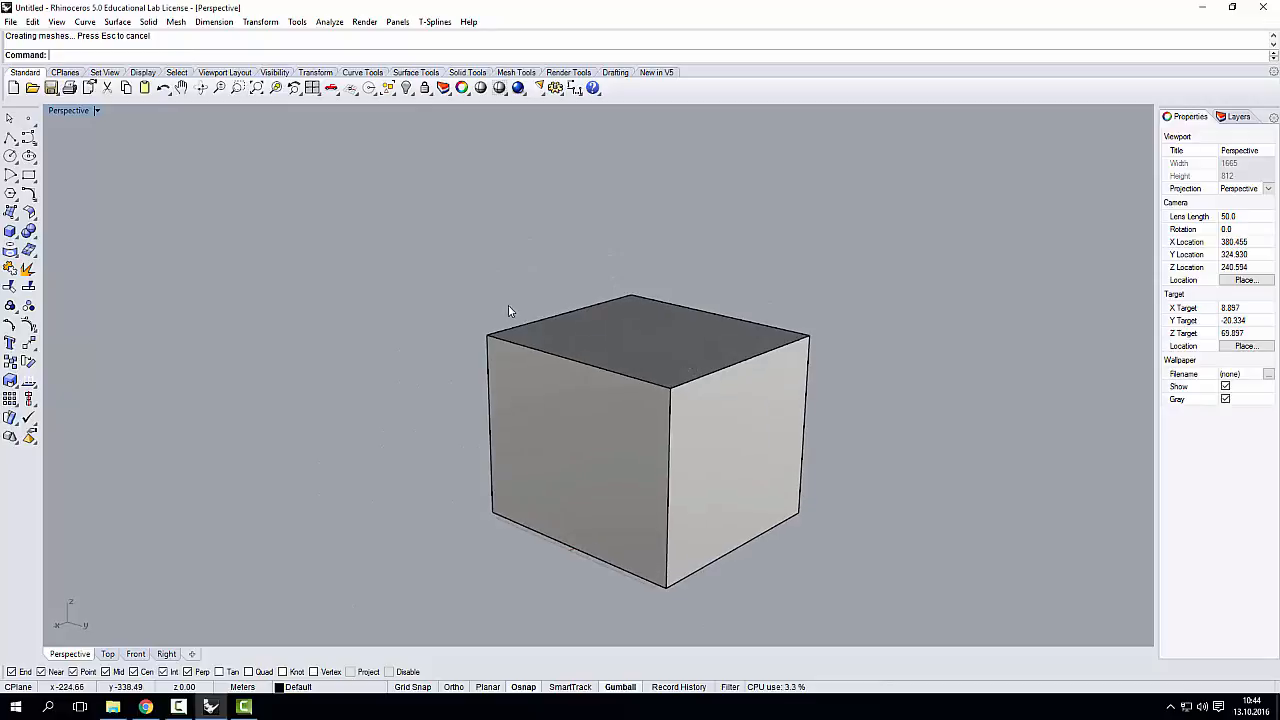
Examine the box from several angles and distances.
scroll(508, 306, "down", 4)
right_click_drag(700, 478, 722, 524)
scroll(677, 428, "up", 8)
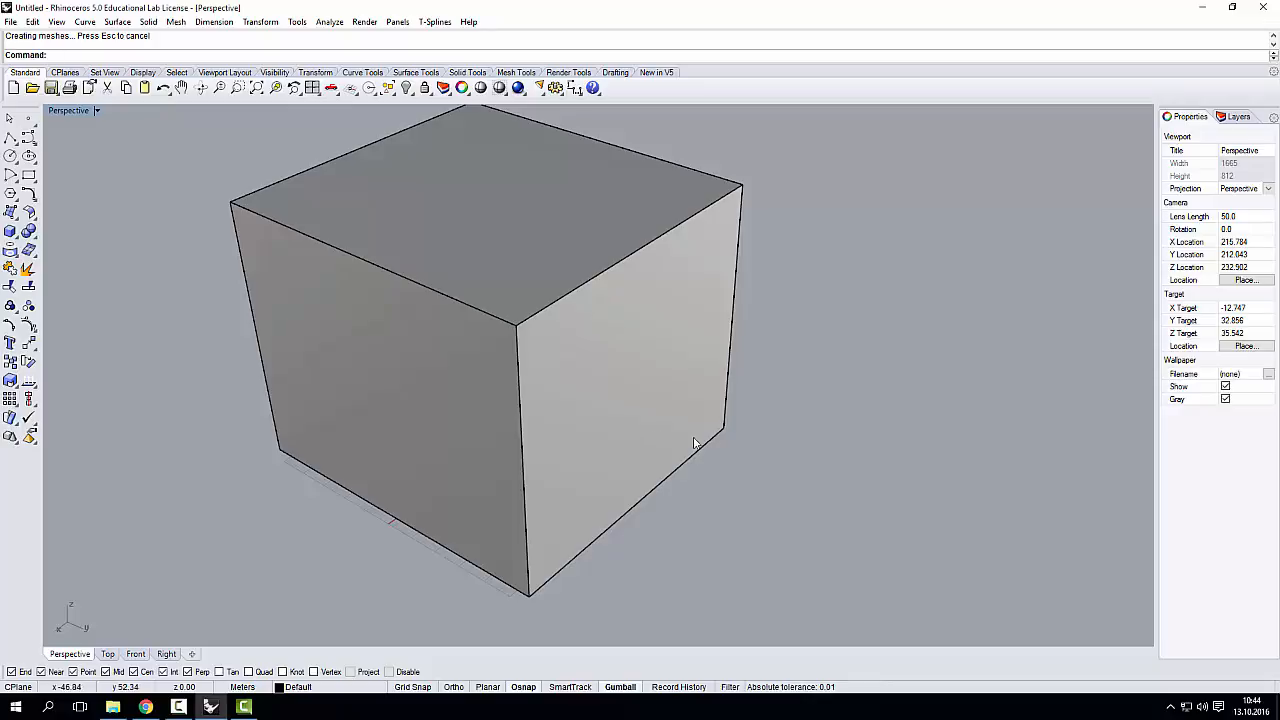
right_click_drag(500, 380, 582, 430)
scroll(565, 391, "down", 8)
scroll(620, 388, "up", 3)
scroll(607, 382, "down", 4)
scroll(593, 465, "up", 6)
scroll(593, 465, "down", 2)
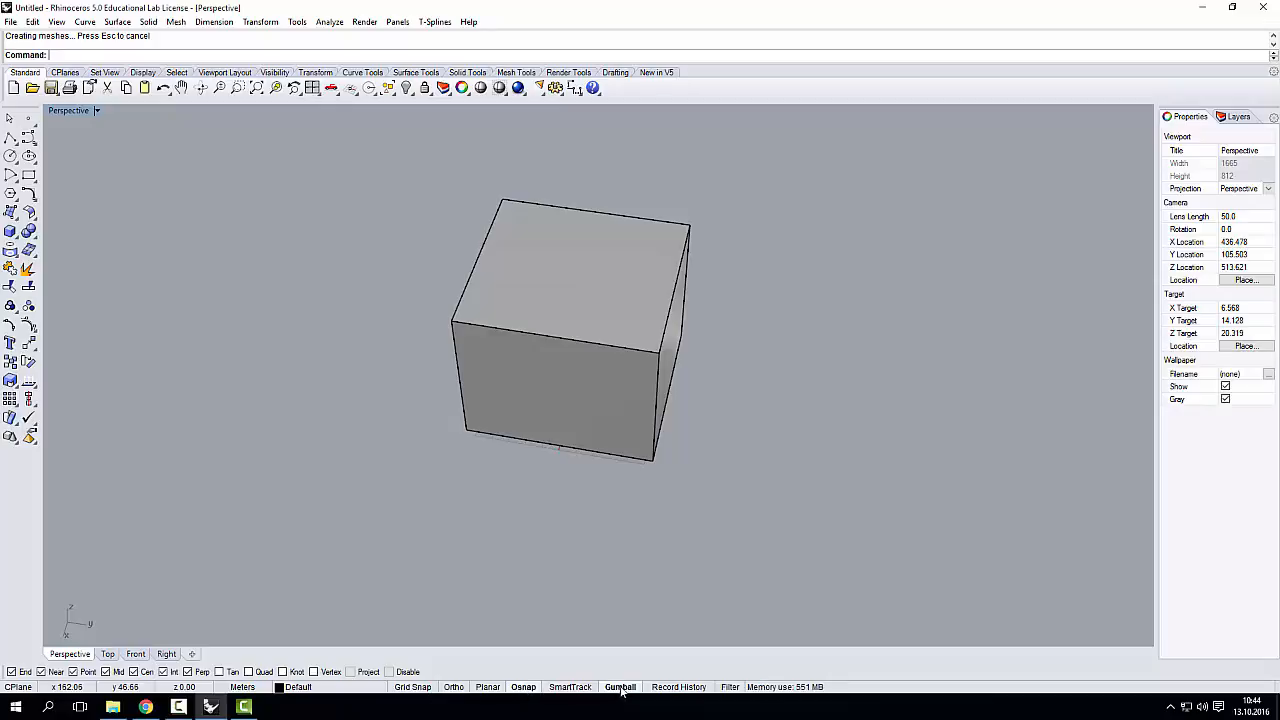
right_click_drag(709, 520, 664, 450)
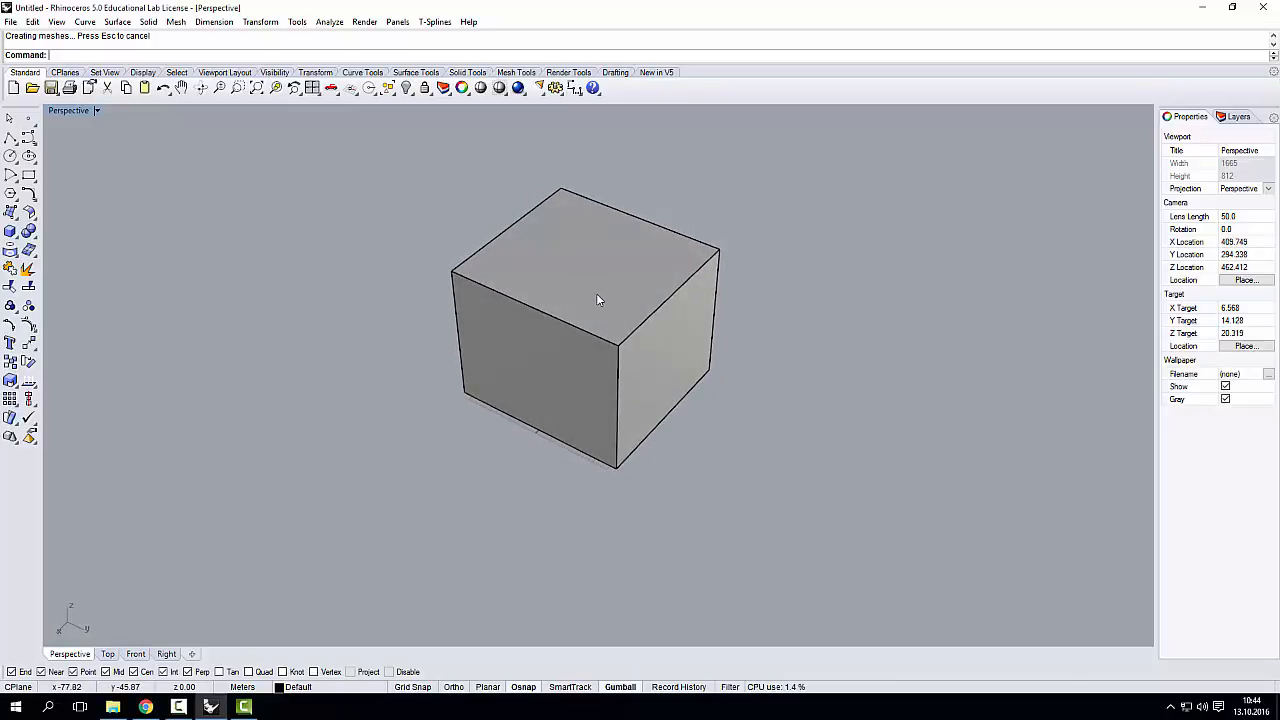
Select the box and examine its gumball arrows, arcs and scale handles.
left_click(596, 300)
scroll(540, 465, "down", 2)
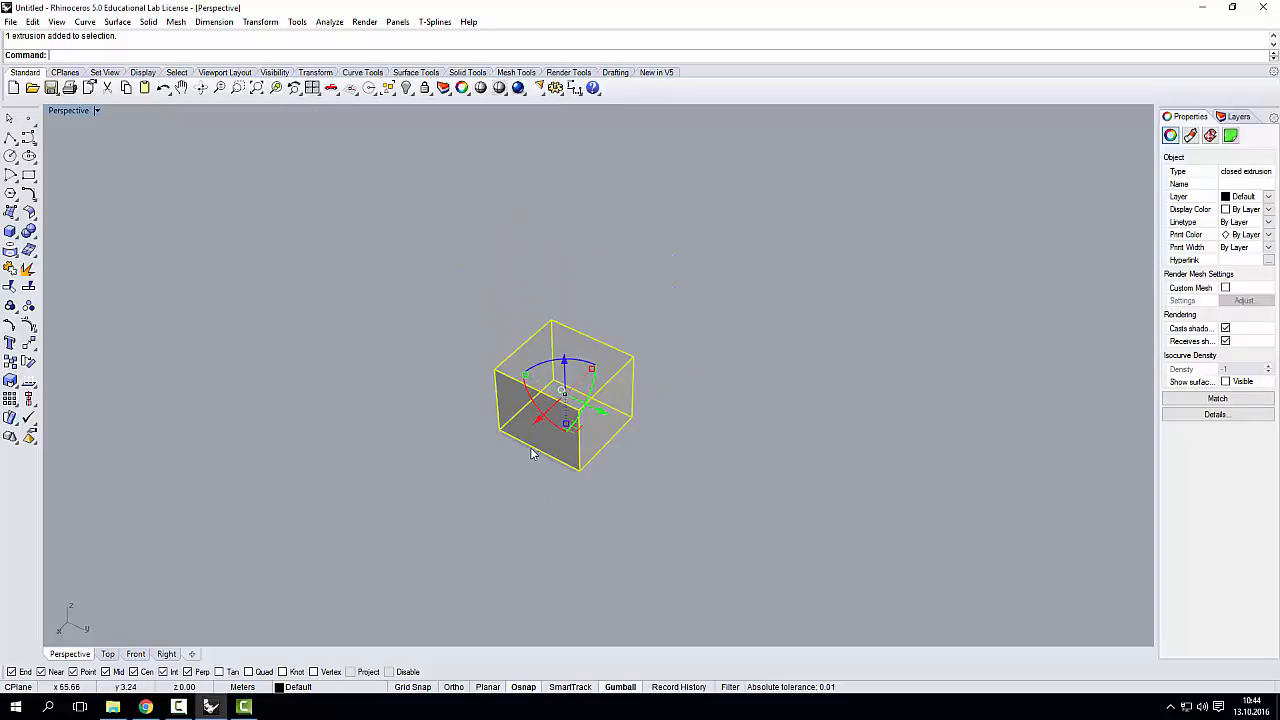
scroll(528, 425, "up", 1)
mouse_move(529, 425)
right_mouse_down()
mouse_move(650, 430)
mouse_move(550, 420)
right_mouse_up()
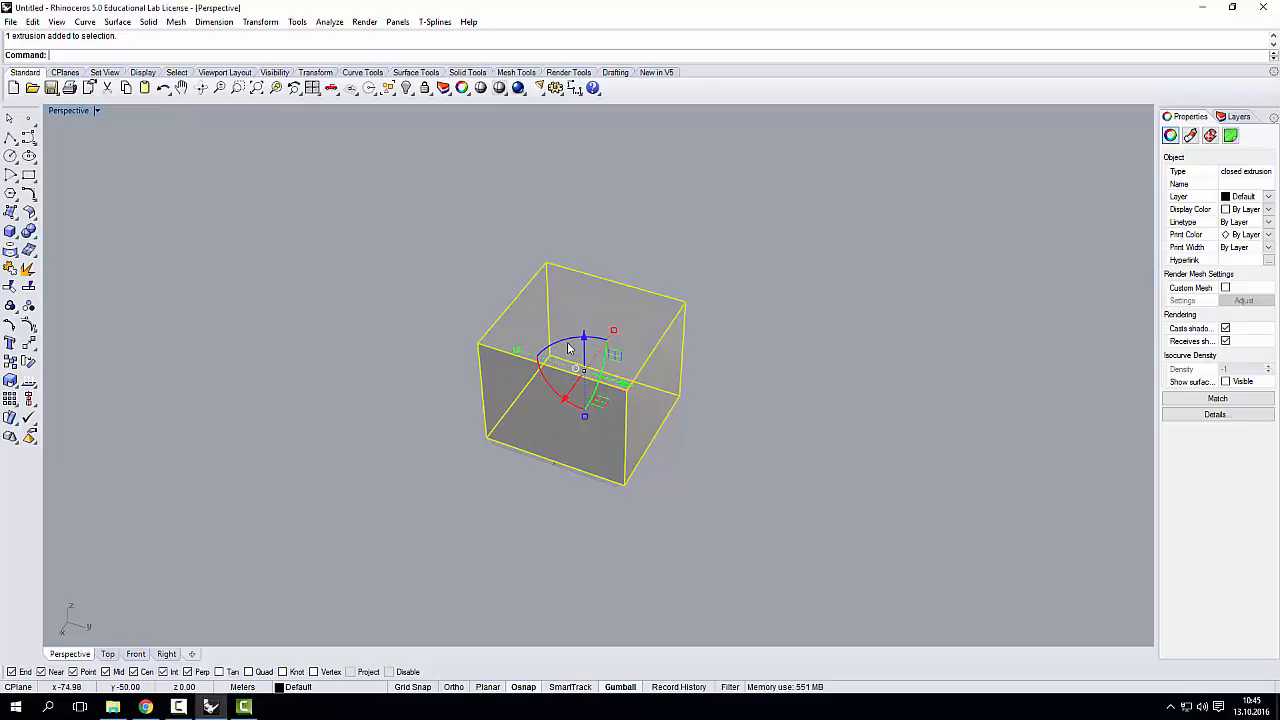
right_click_drag(567, 344, 550, 398)
Try to move the box and stretch it along its Y axis with the gumball.
mouse_move(573, 326)
left_mouse_down()
mouse_move(542, 362)
mouse_move(575, 255)
mouse_move(554, 324)
left_mouse_up()
left_click_drag(622, 382, 568, 374)
right_click_drag(568, 374, 510, 280)
left_click_drag(486, 348, 461, 380)
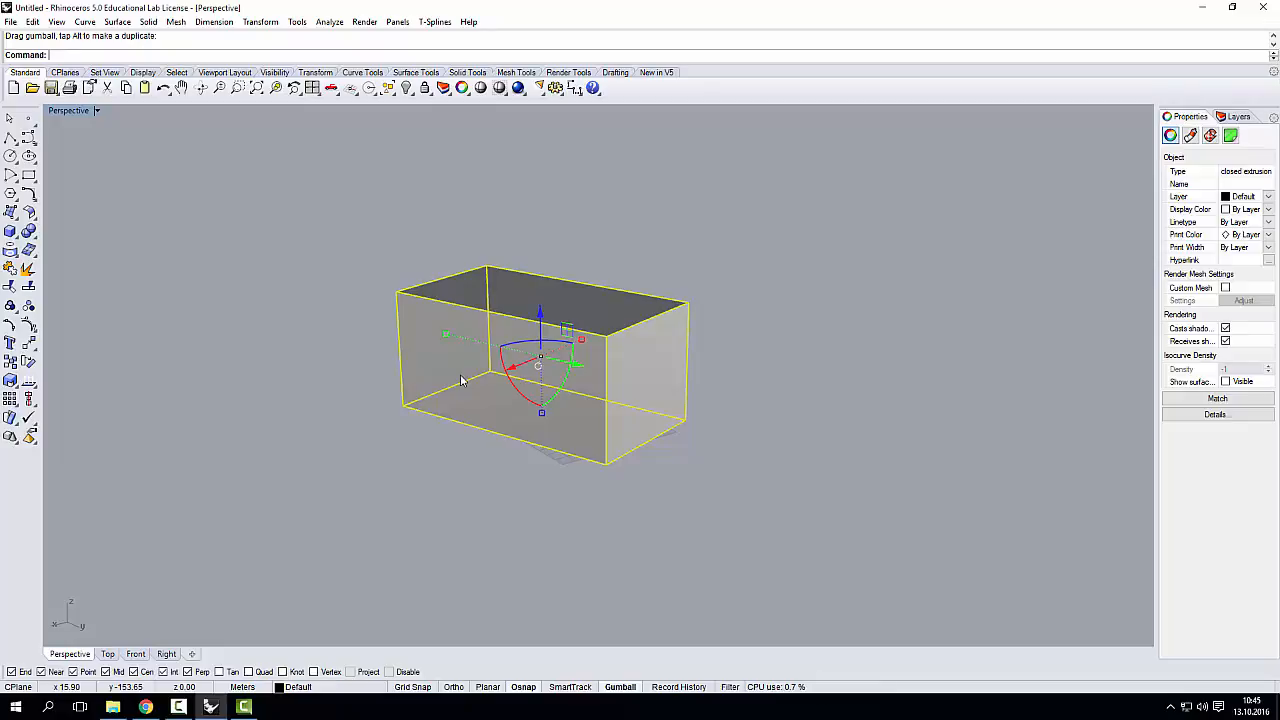
Undo the last three gumball edits on the box.
right_click_drag(505, 430, 630, 409)
key("ctrl+z")
key("ctrl+z")
key("ctrl+z")
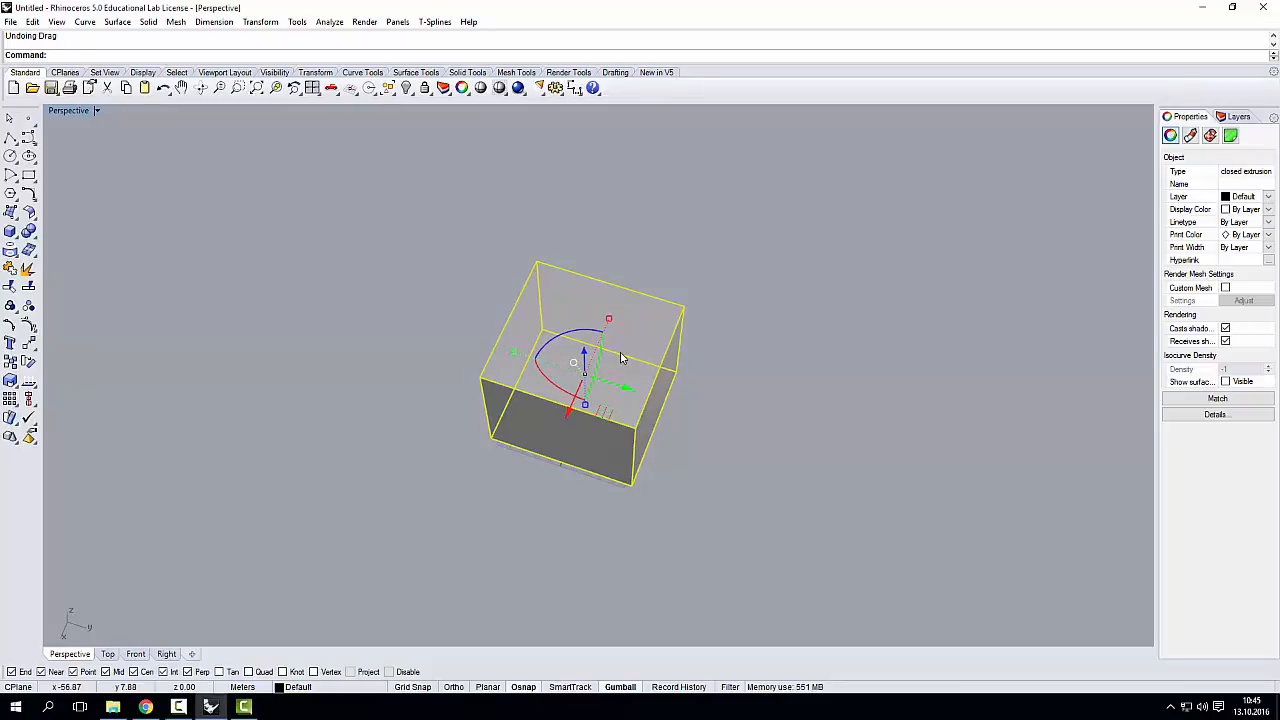
Move the box freely along its X axis with the gumball.
right_click_drag(638, 366, 599, 375)
mouse_move(599, 375)
left_mouse_down()
mouse_move(660, 374)
mouse_move(545, 376)
mouse_move(780, 380)
mouse_move(602, 398)
left_mouse_up()
right_click_drag(634, 429, 486, 409)
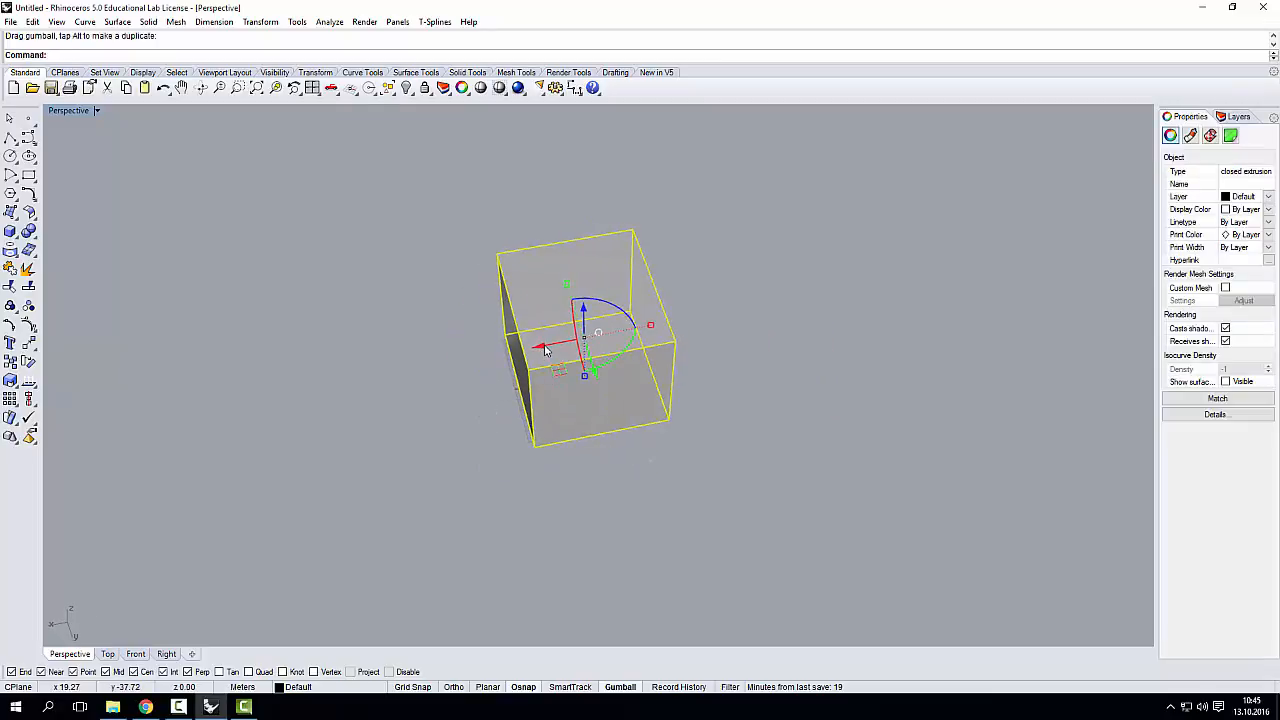
left_click_drag(545, 349, 561, 388)
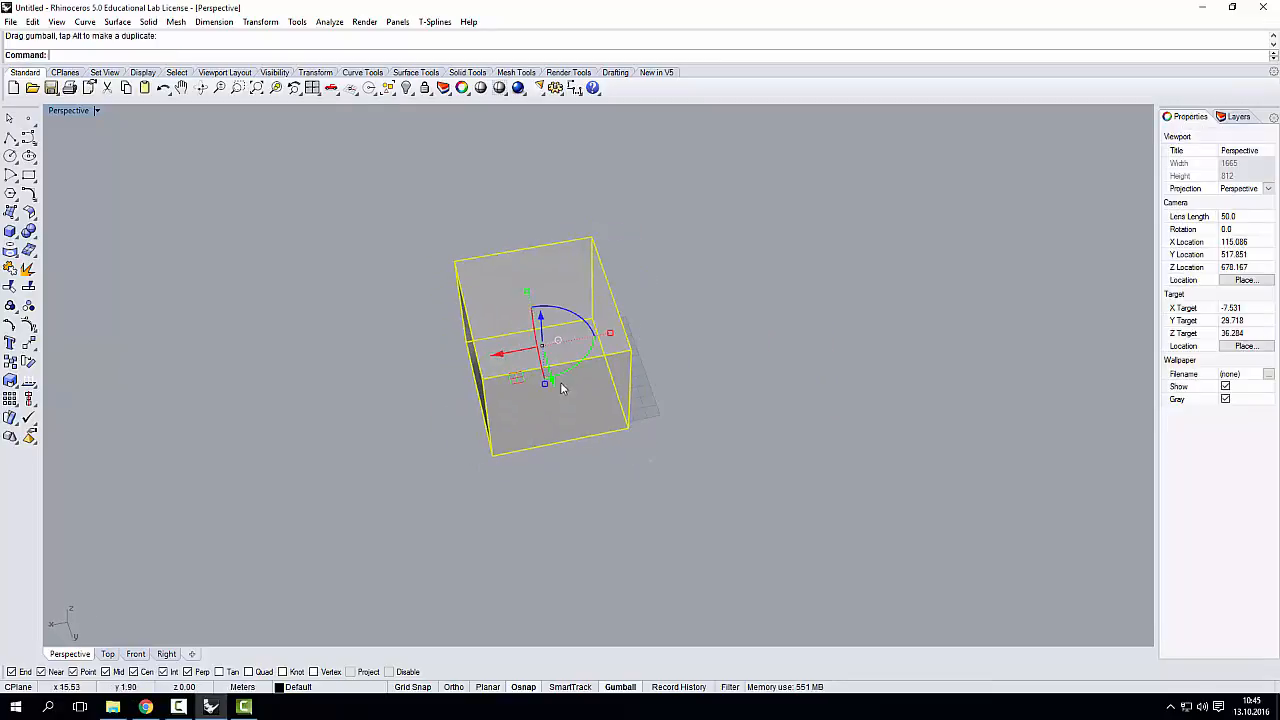
Move the box exactly 10 m along its Y axis with a numeric gumball entry.
mouse_move(561, 358)
right_mouse_down()
mouse_move(573, 347)
mouse_move(551, 357)
right_mouse_up()
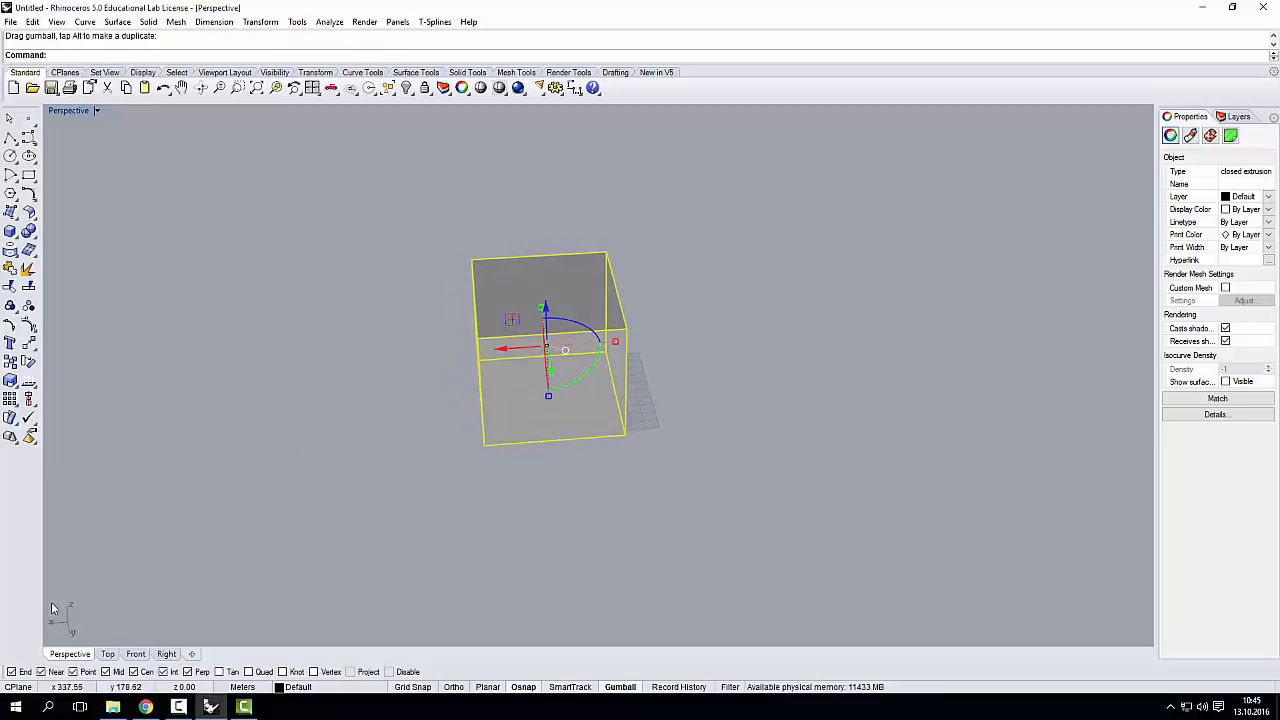
right_click_drag(160, 583, 98, 600)
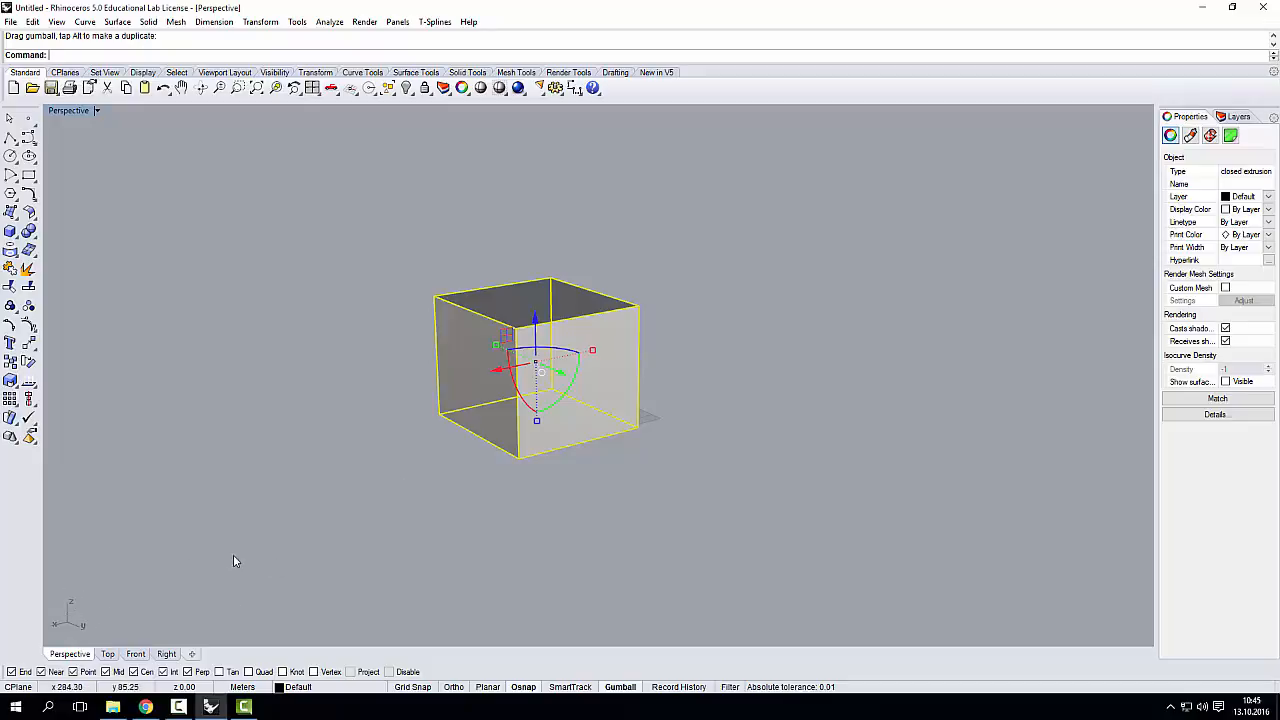
right_click_drag(233, 561, 94, 592)
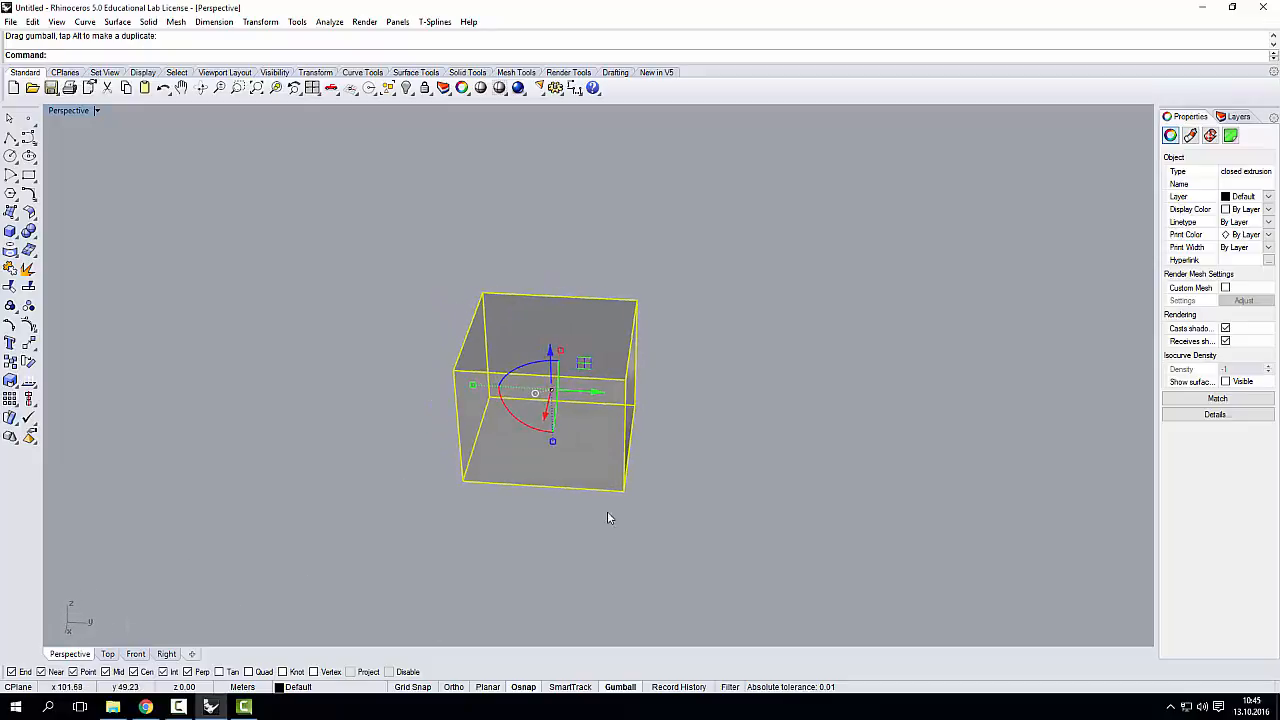
right_click_drag(607, 517, 536, 505)
scroll(591, 427, "up", 3)
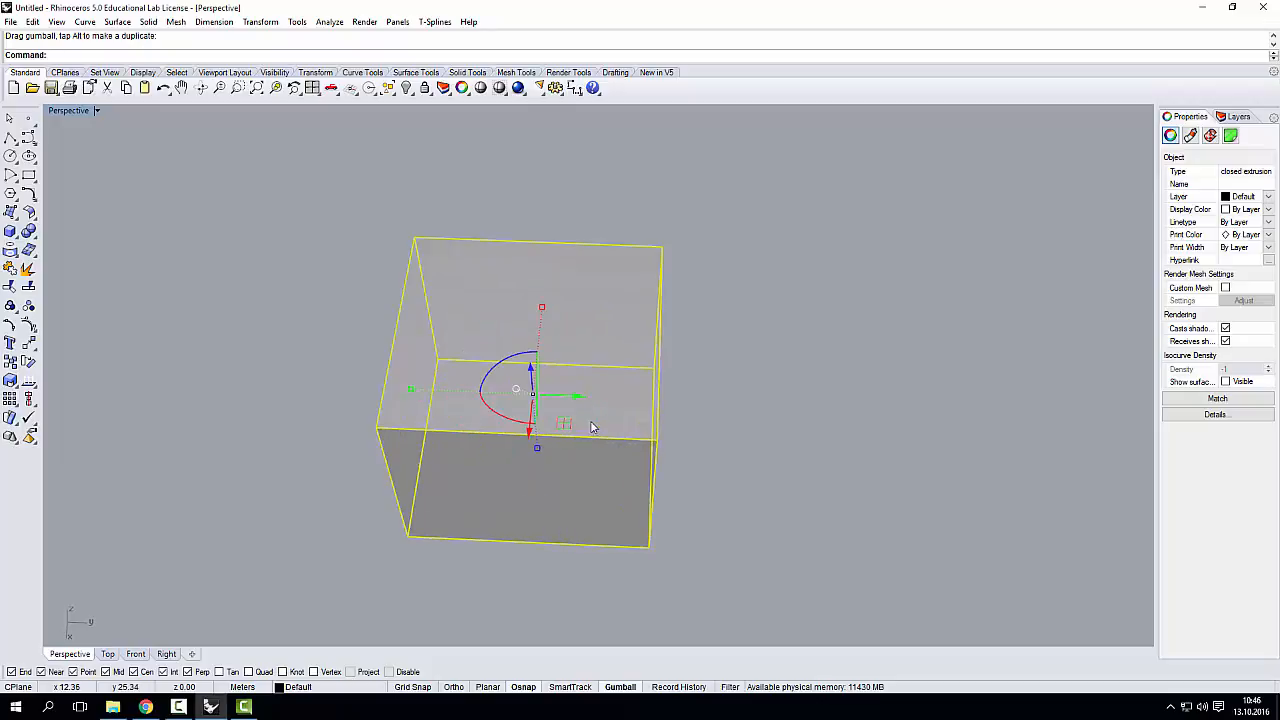
right_click_drag(627, 401, 595, 403, "shift")
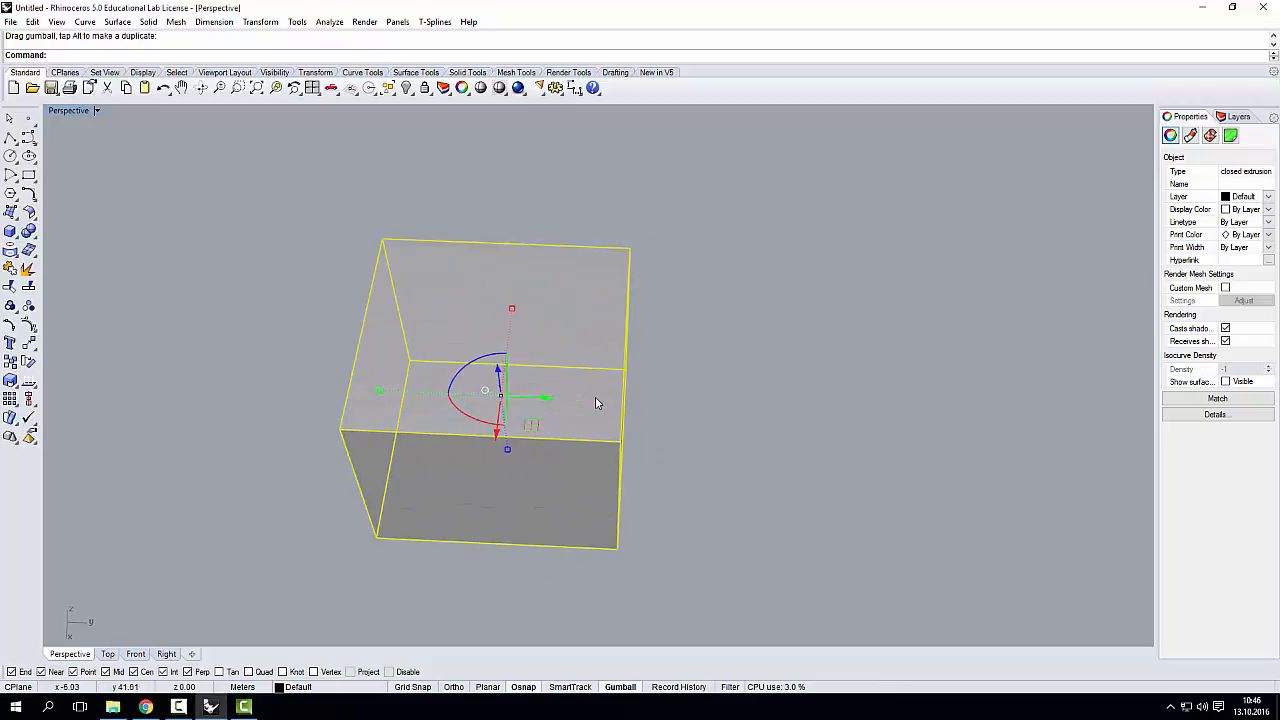
scroll(597, 403, "down", 2)
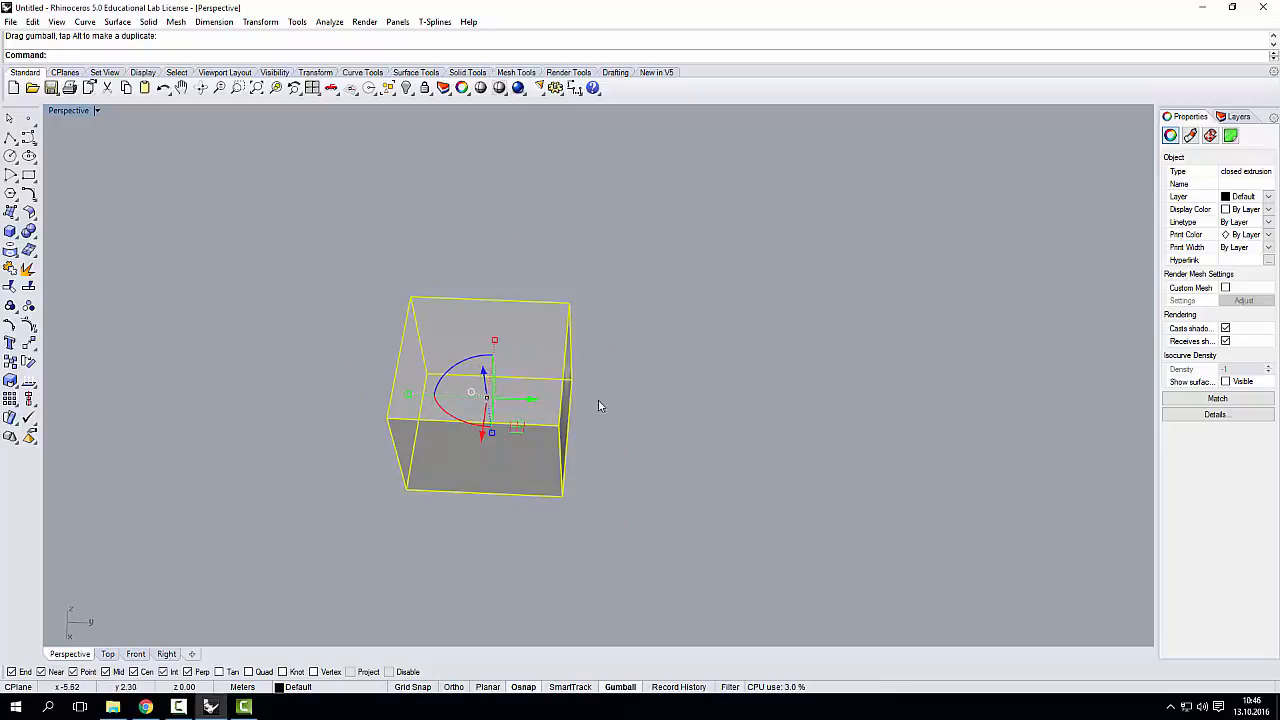
left_click(529, 401)
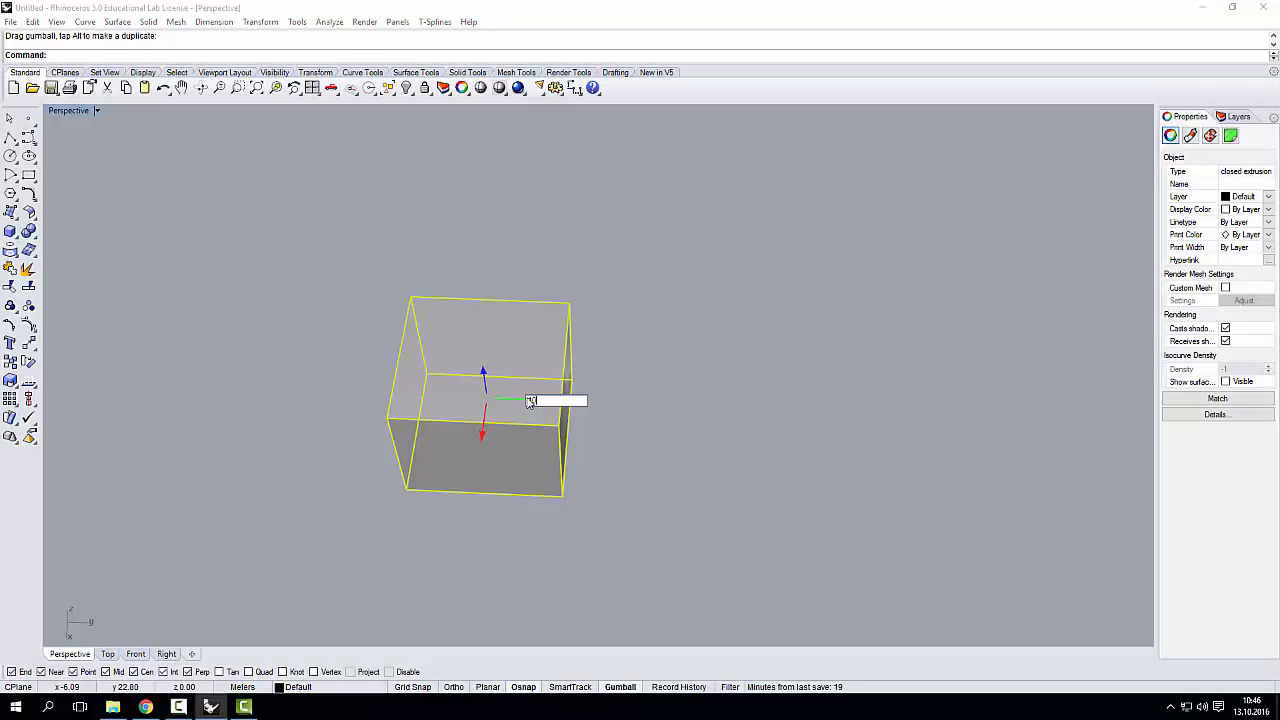
key("Return")
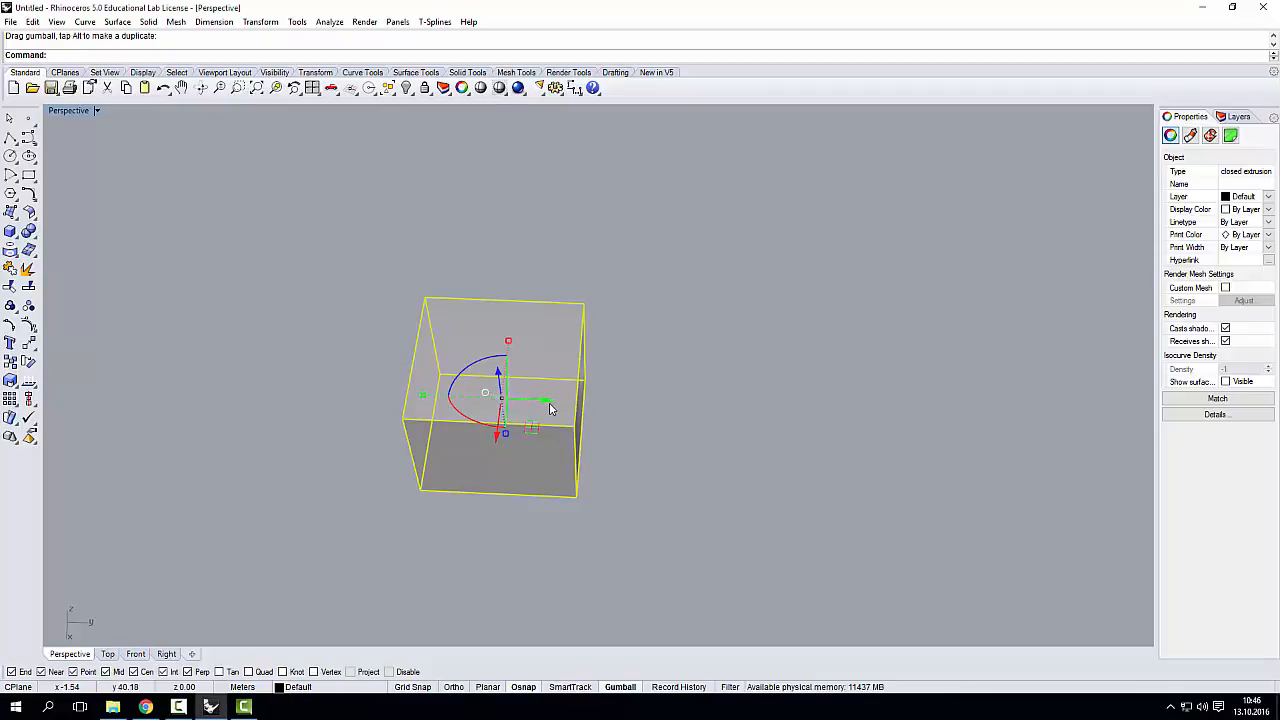
Move the box 100 m along its Y axis and return it with a value of -100.
left_click_drag(537, 399, 538, 403)
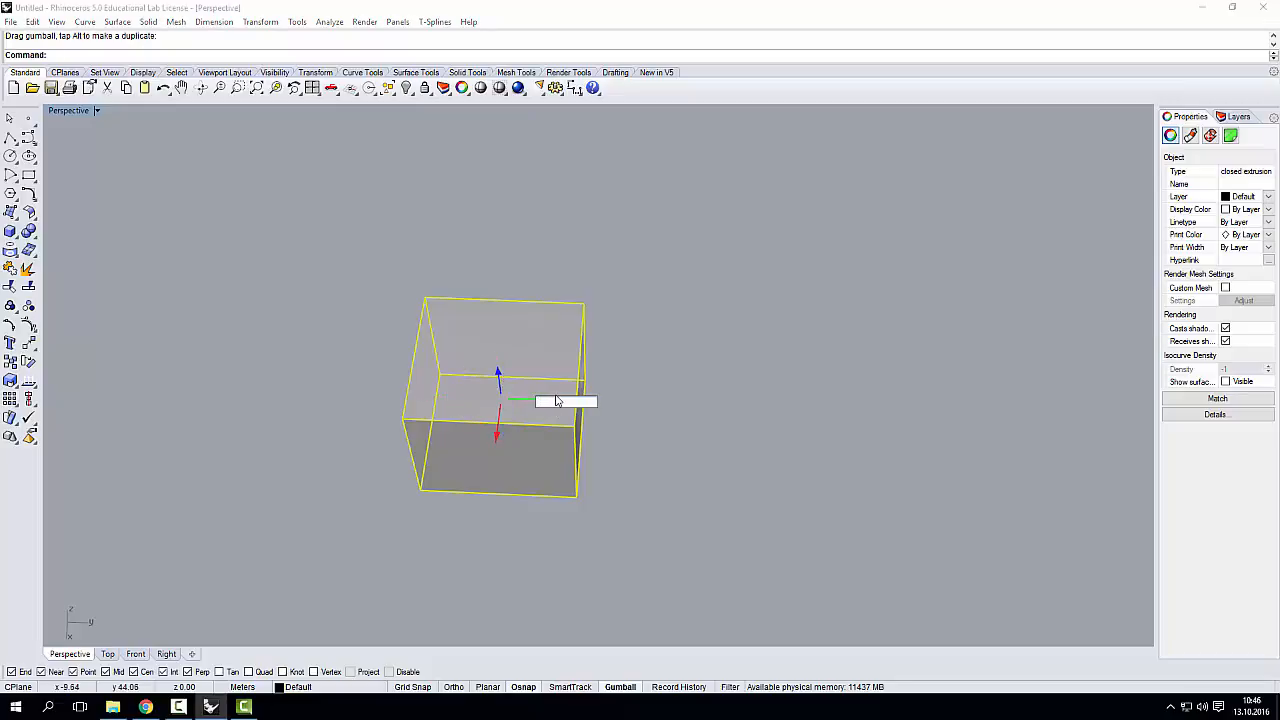
type("100")
key("Return")
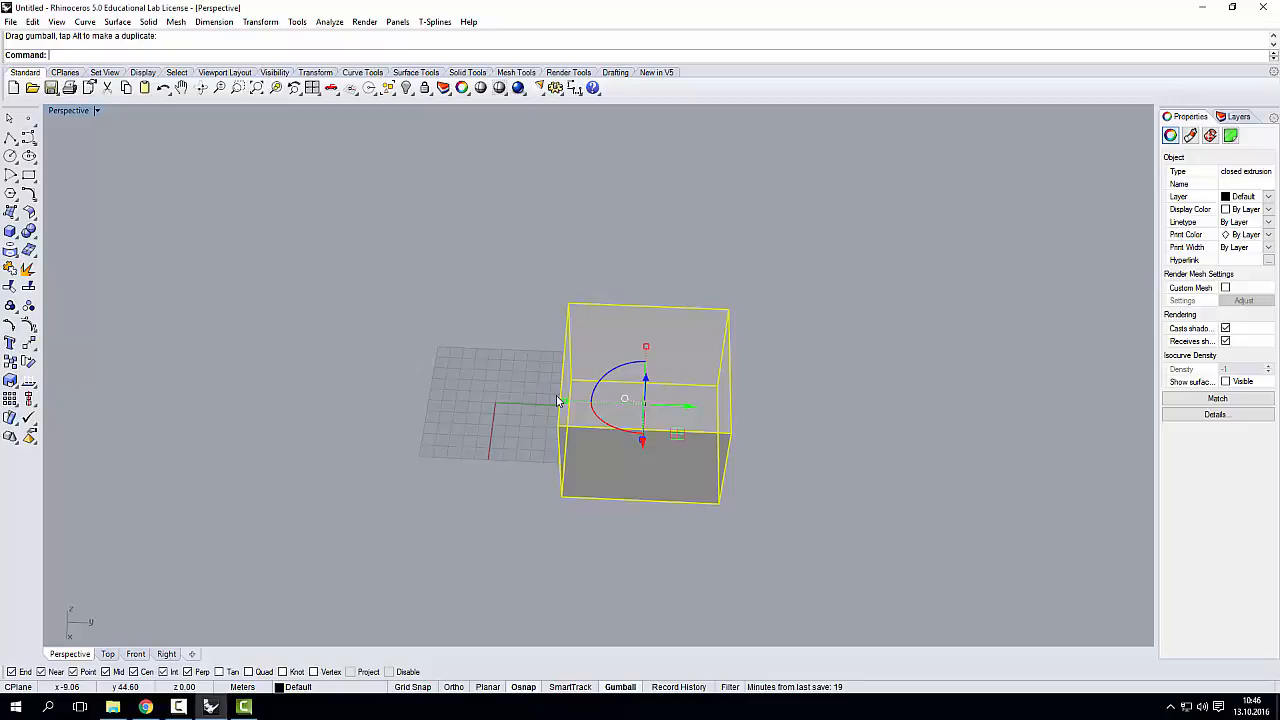
left_click(685, 412)
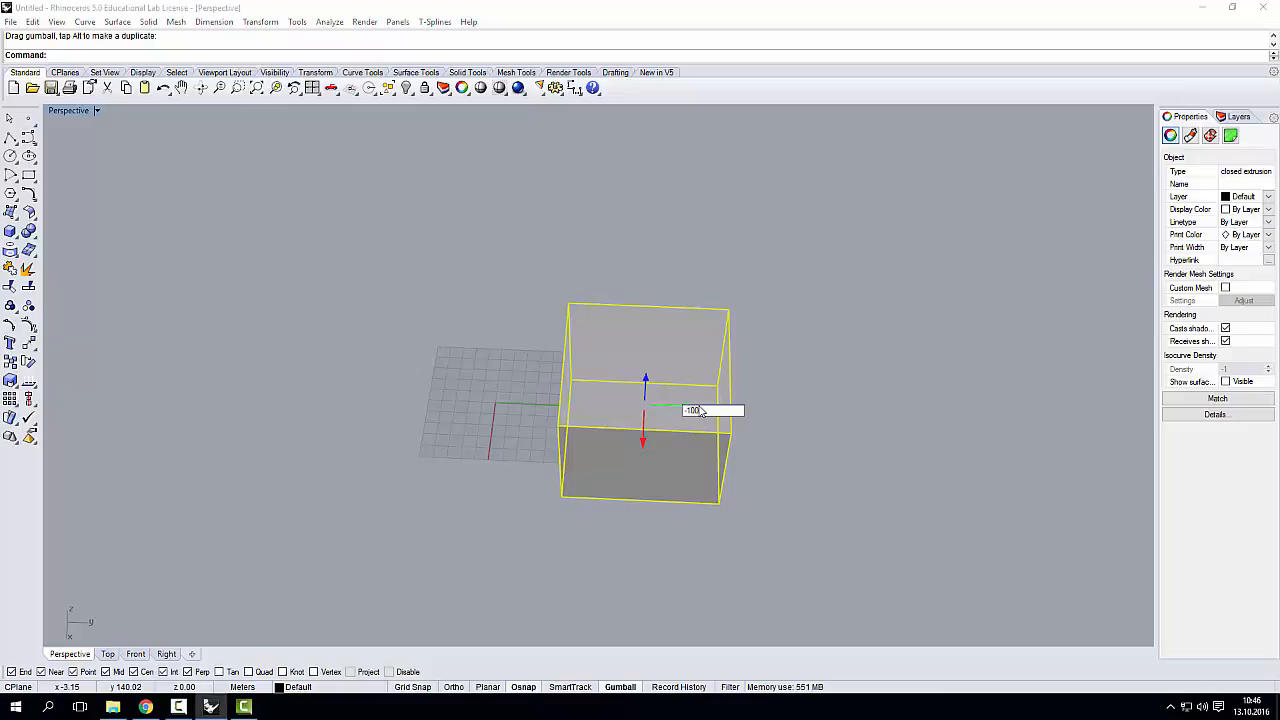
key("Return")
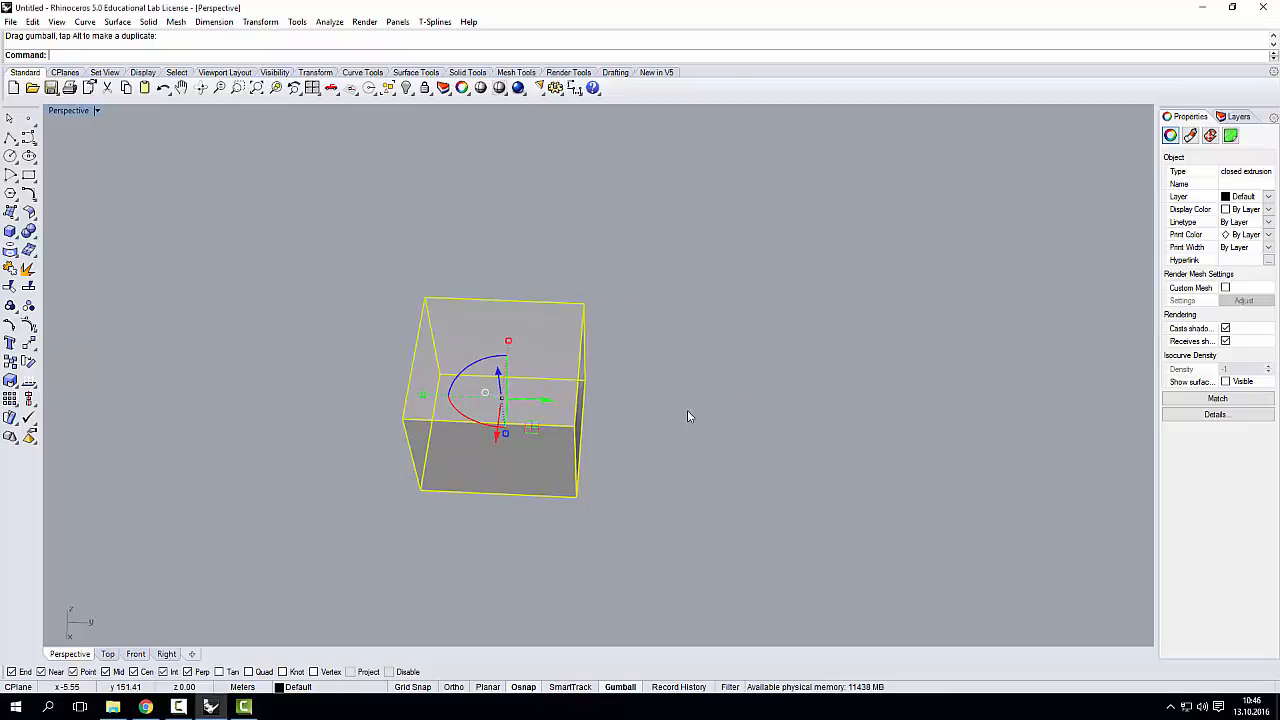
Rotate the box about its vertical Z axis with a numeric gumball angle.
right_click_drag(557, 431, 533, 413)
right_click_drag(533, 402, 440, 408)
right_click_drag(521, 399, 552, 406)
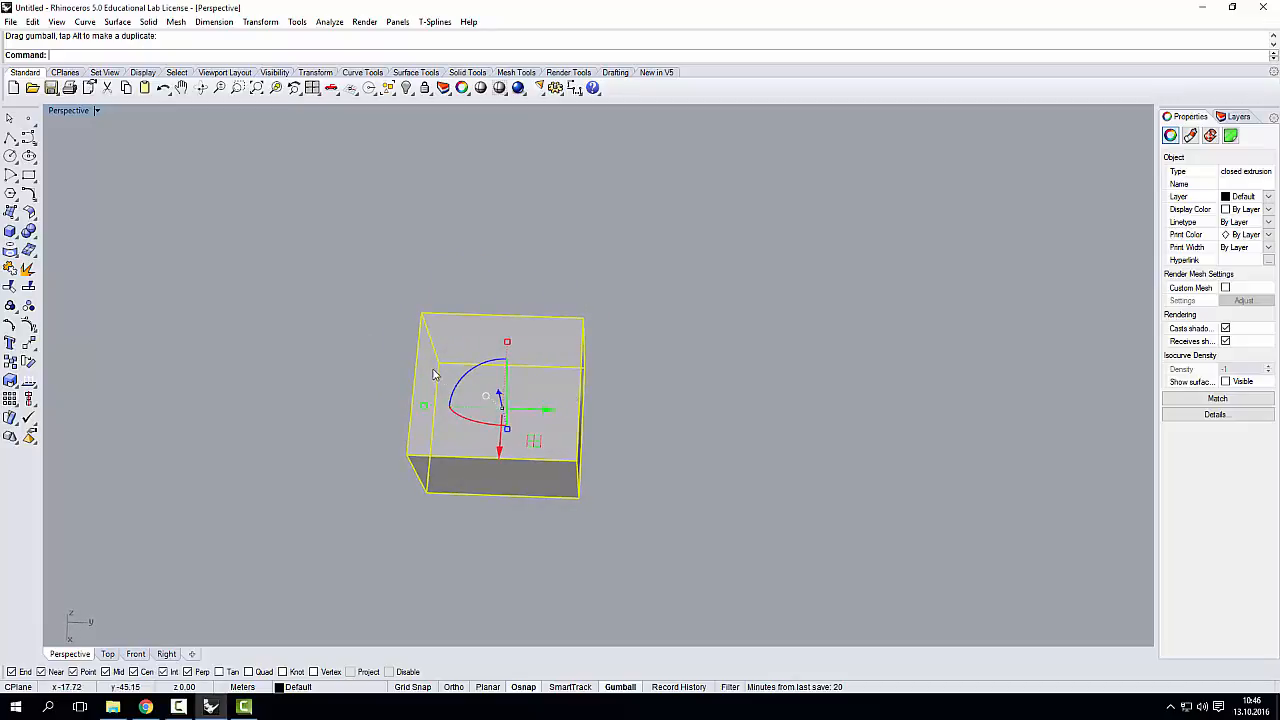
right_click_drag(434, 371, 487, 347)
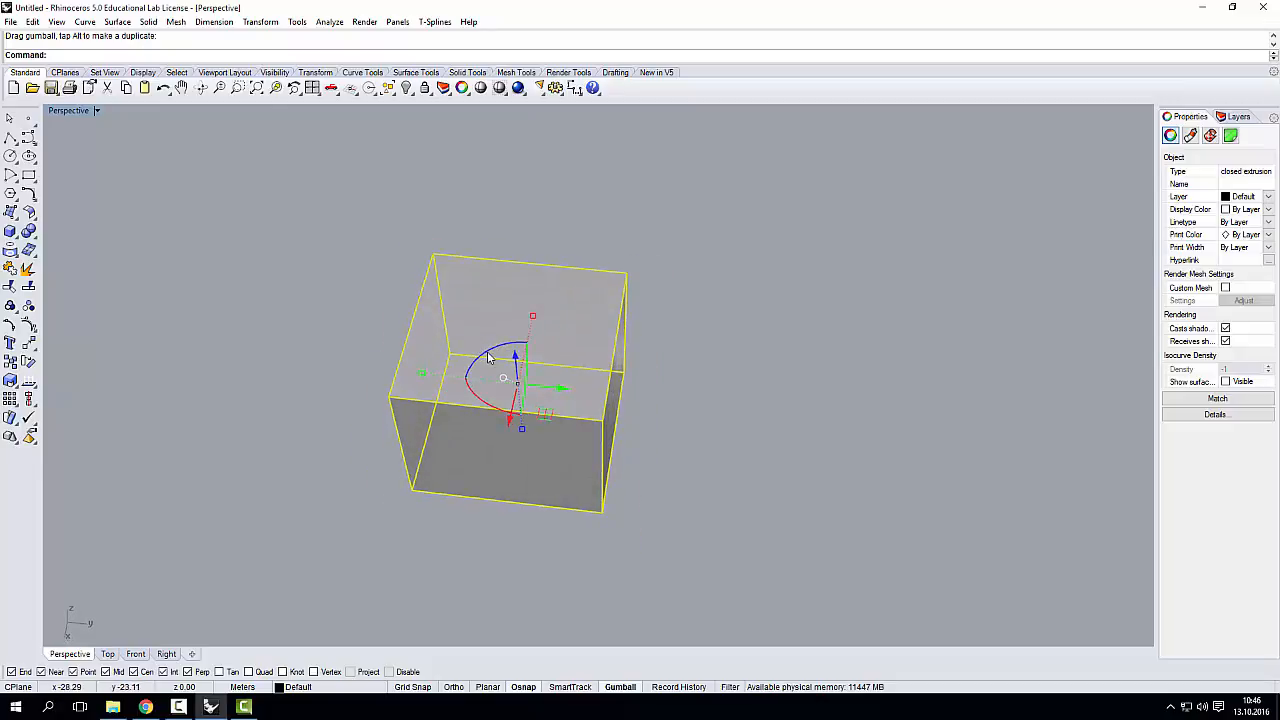
left_click(488, 355)
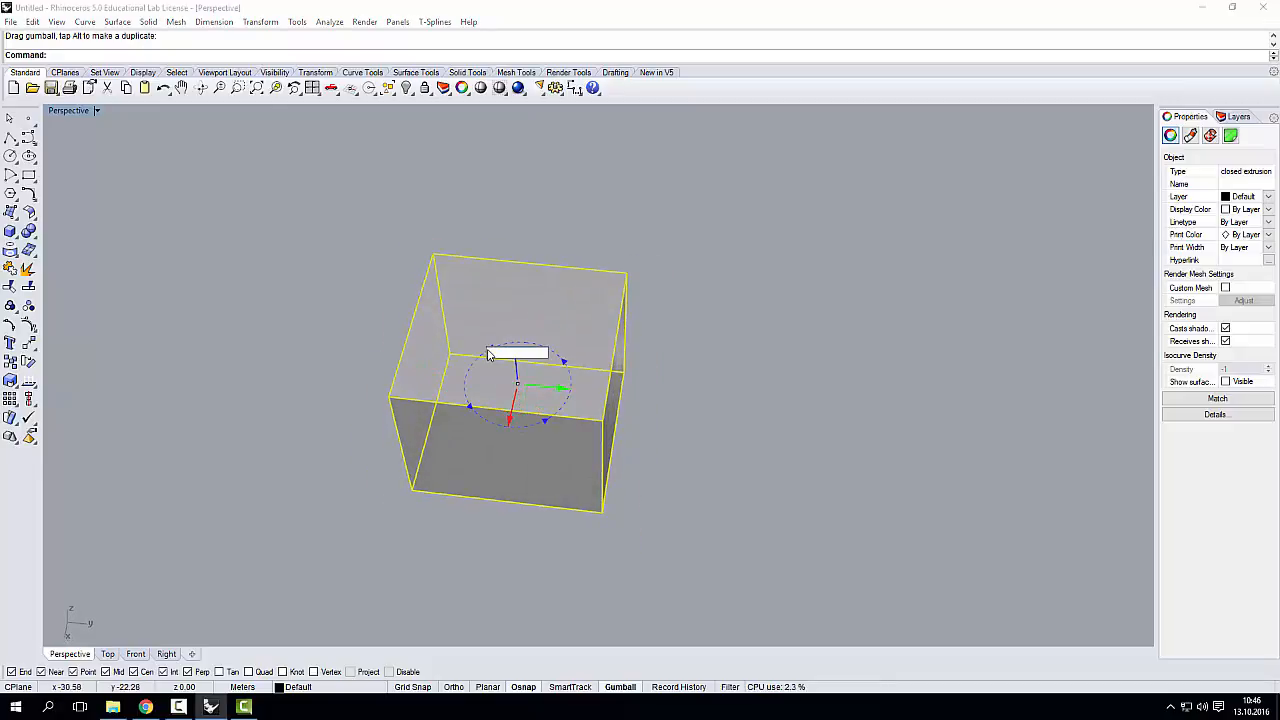
key("Return")
Try to scale the box along its Y axis, freehand and by a numeric factor, and undo the numeric scaling.
right_click_drag(528, 376, 425, 358)
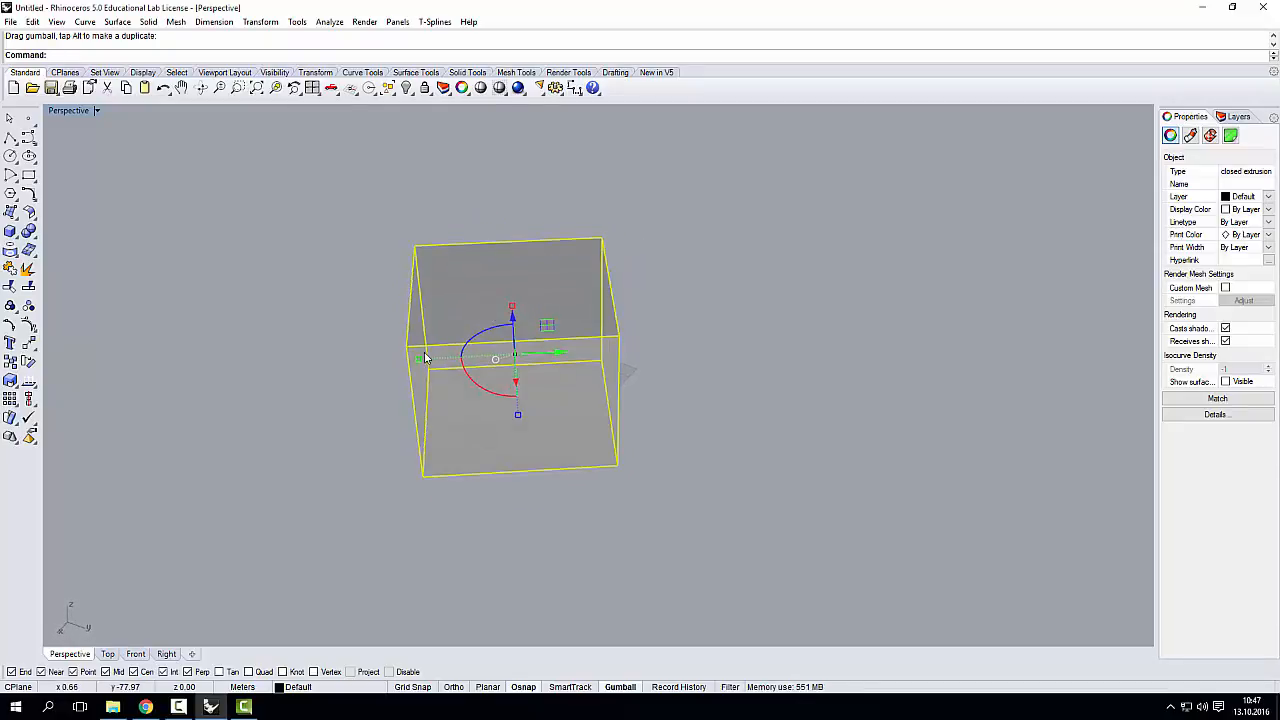
mouse_move(419, 363)
left_mouse_down()
mouse_move(337, 360)
mouse_move(395, 357)
left_mouse_up()
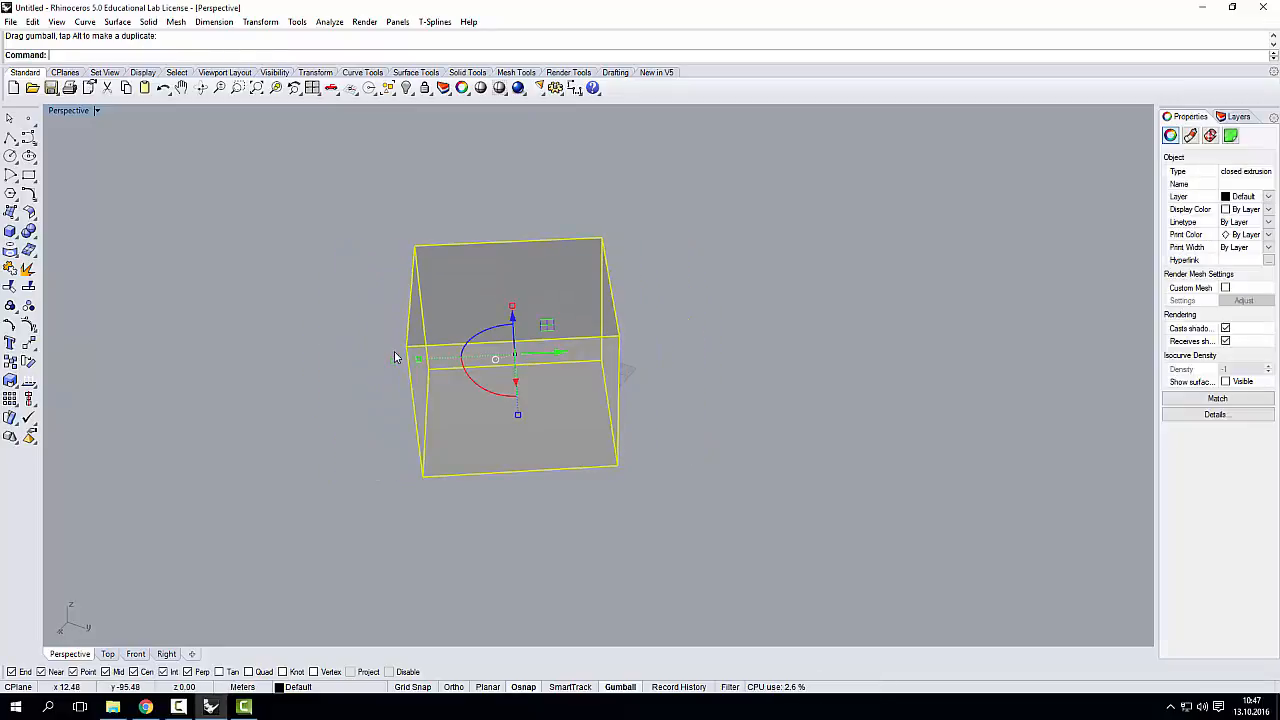
left_click(417, 363)
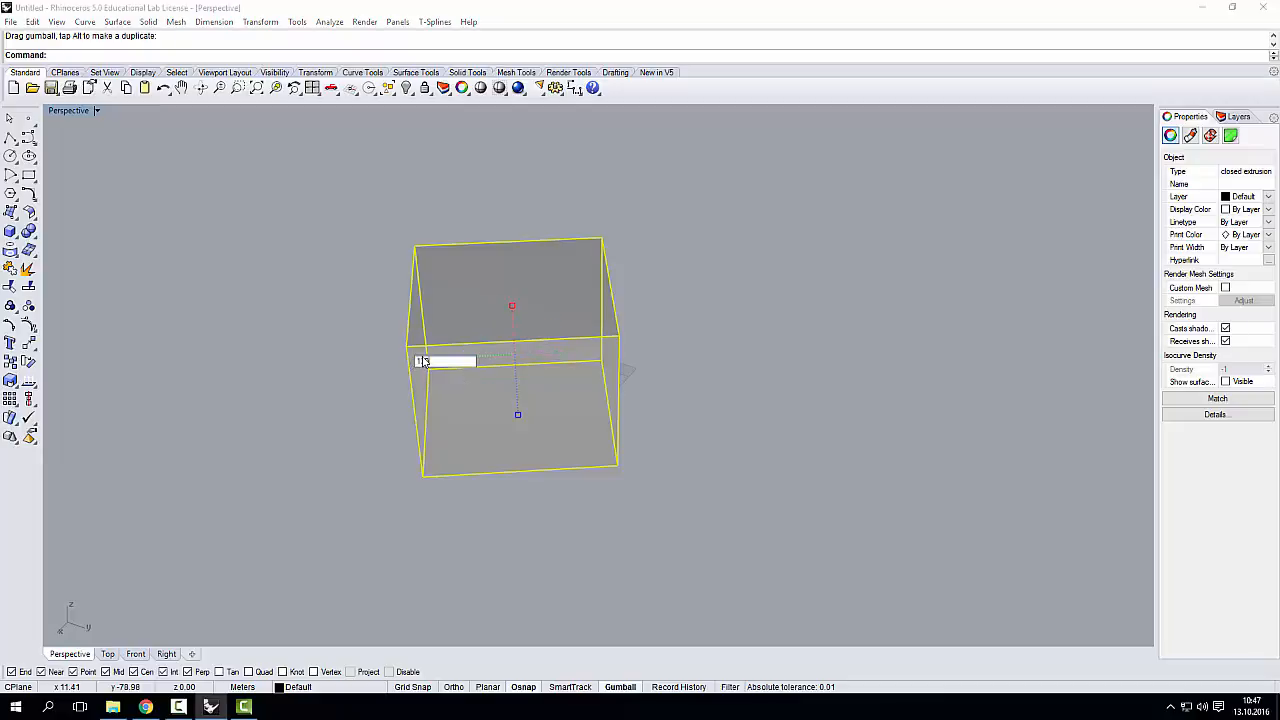
key("Return")
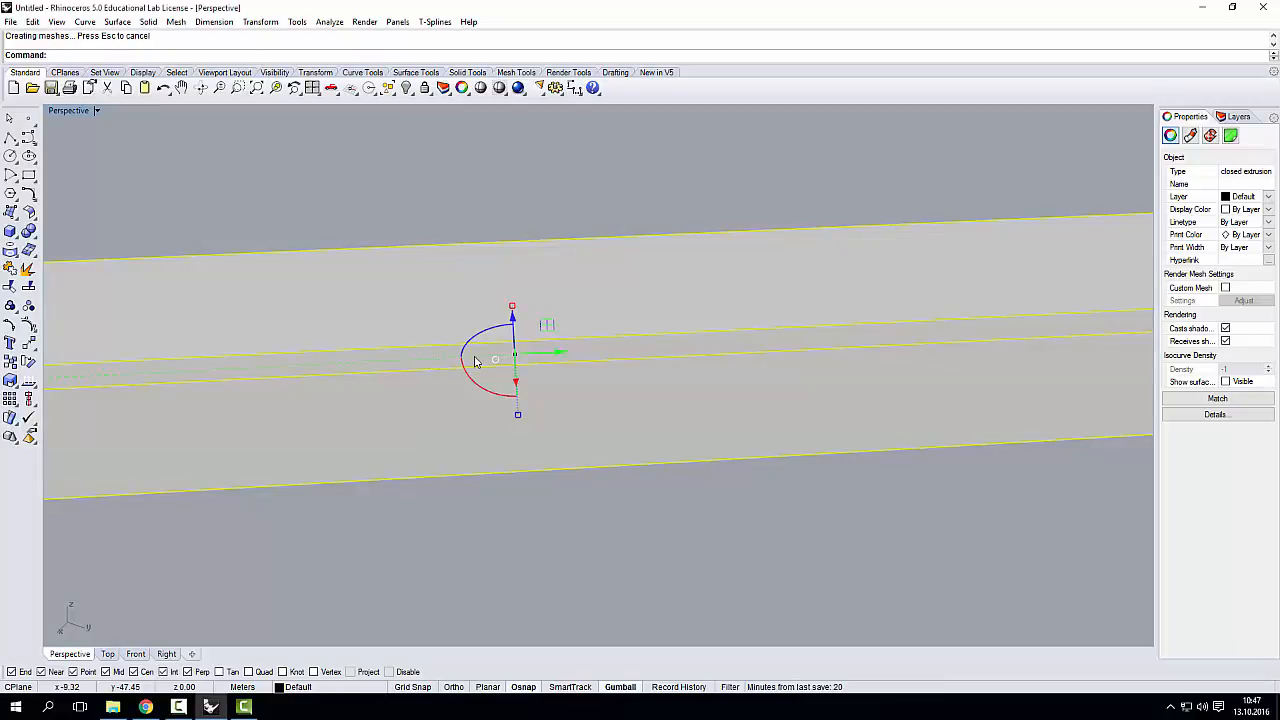
key("ctrl+z")
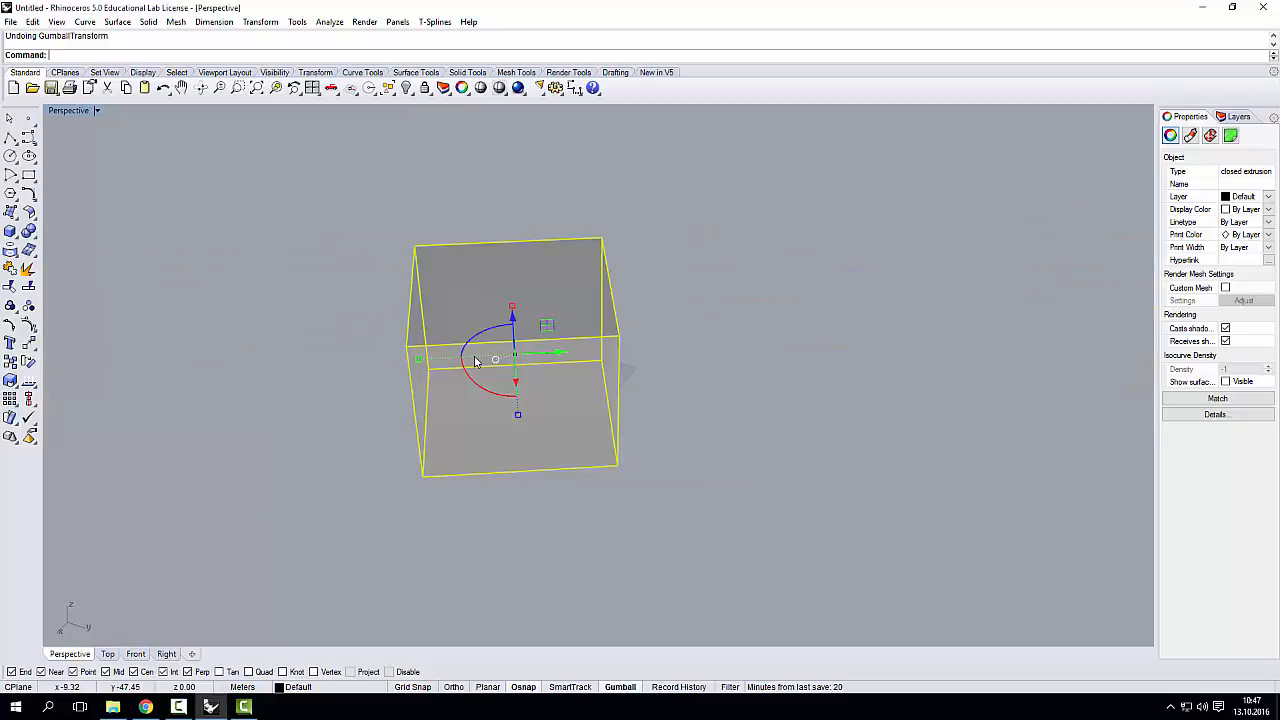
Scale the box along its Y axis by a numeric gumball factor of 1.3.
left_click(418, 363)
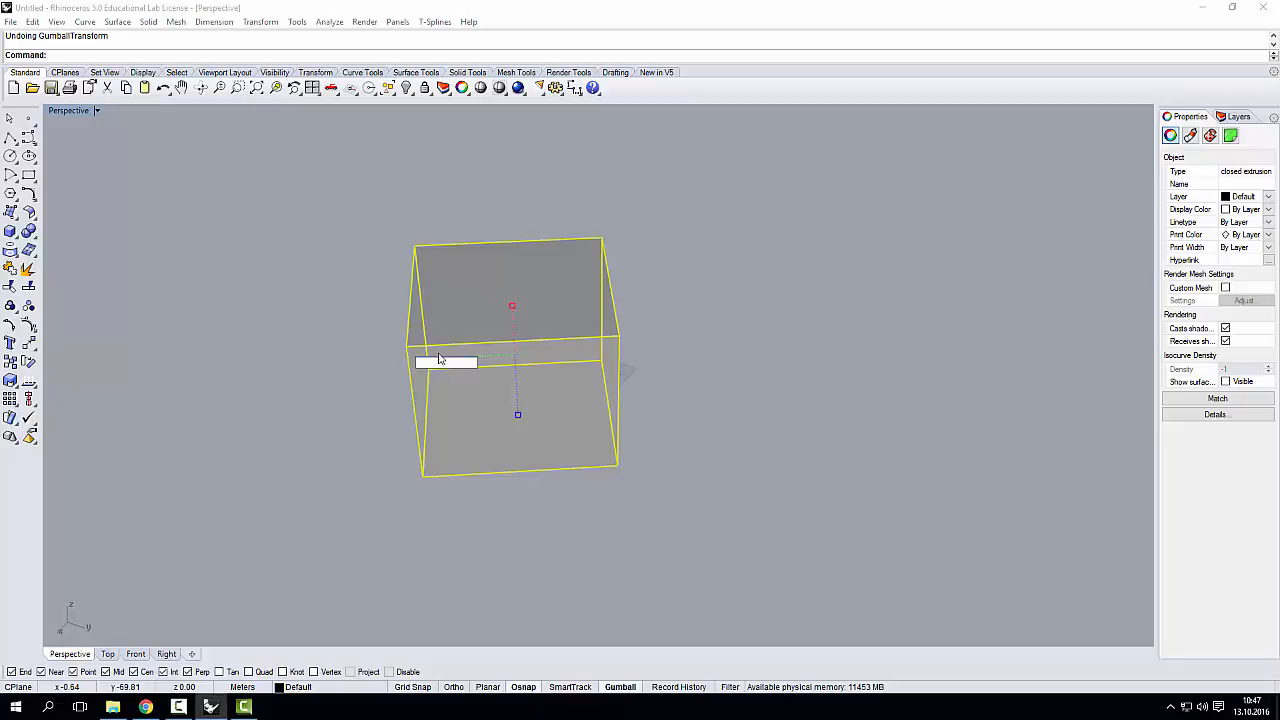
type("1.3")
key("Return")
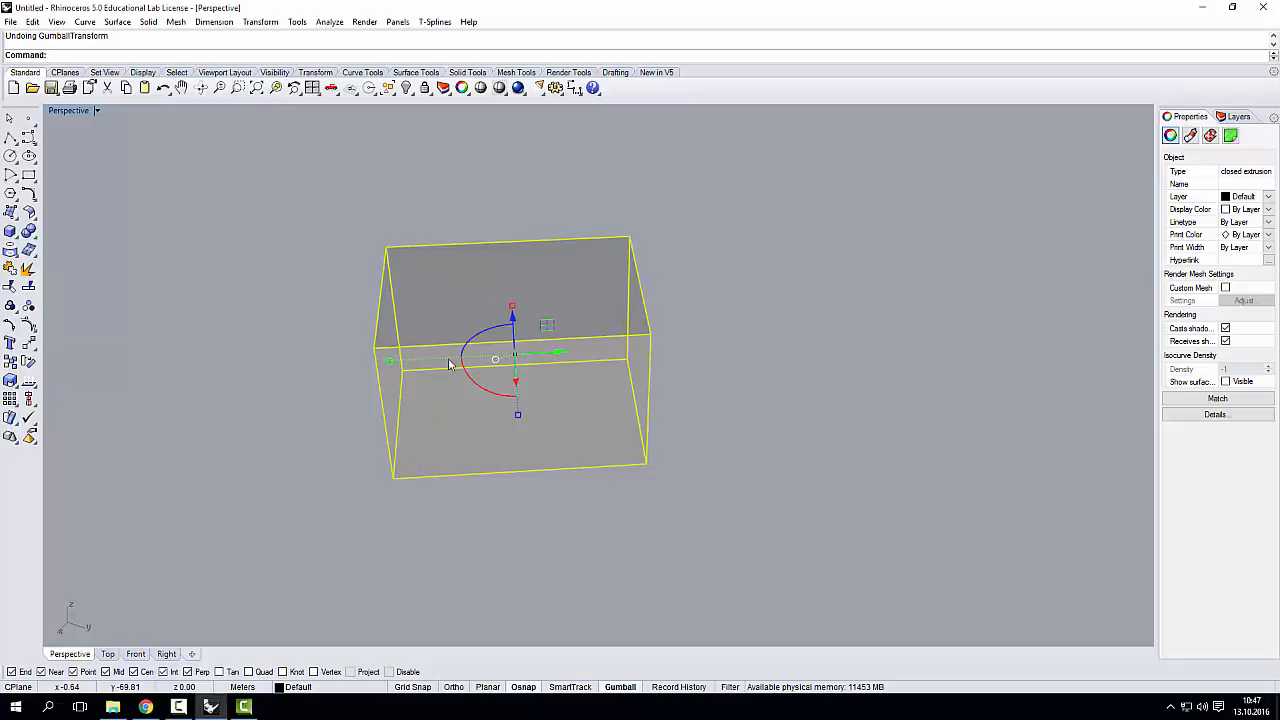
scroll(450, 364, "down", 5)
right_click_drag(456, 362, 503, 337)
scroll(484, 338, "up", 8)
scroll(484, 338, "up", 2)
scroll(488, 346, "down", 6)
scroll(502, 393, "up", 3)
scroll(504, 390, "down", 3)
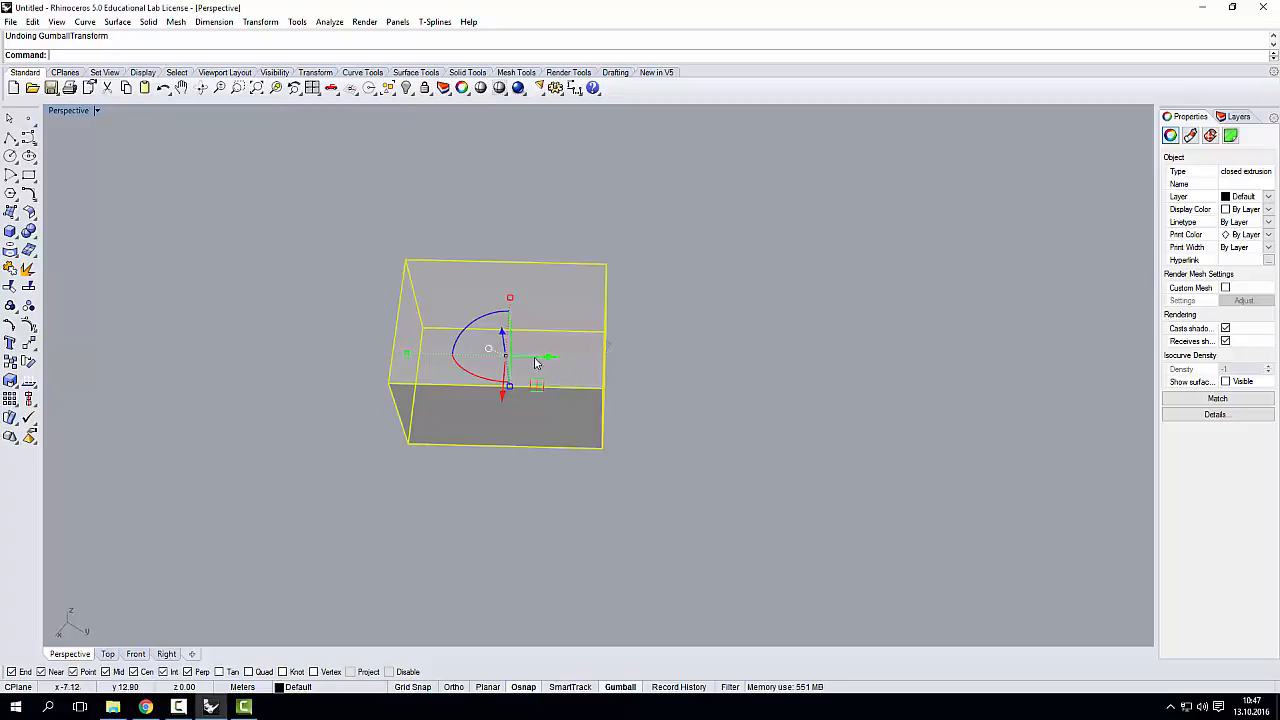
right_click_drag(537, 363, 441, 369)
scroll(471, 327, "up", 4)
scroll(507, 397, "up", 3)
scroll(496, 391, "down", 4)
scroll(481, 390, "up", 4)
scroll(440, 314, "down", 4)
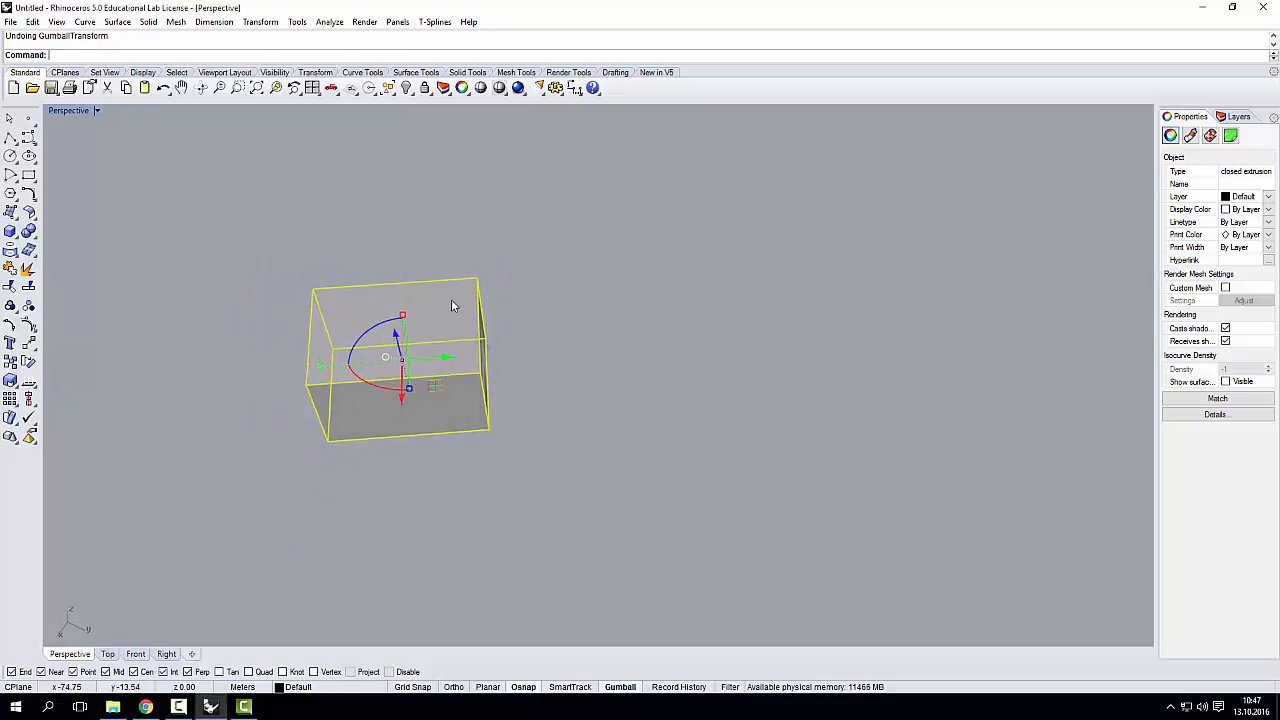
scroll(447, 305, "up", 2)
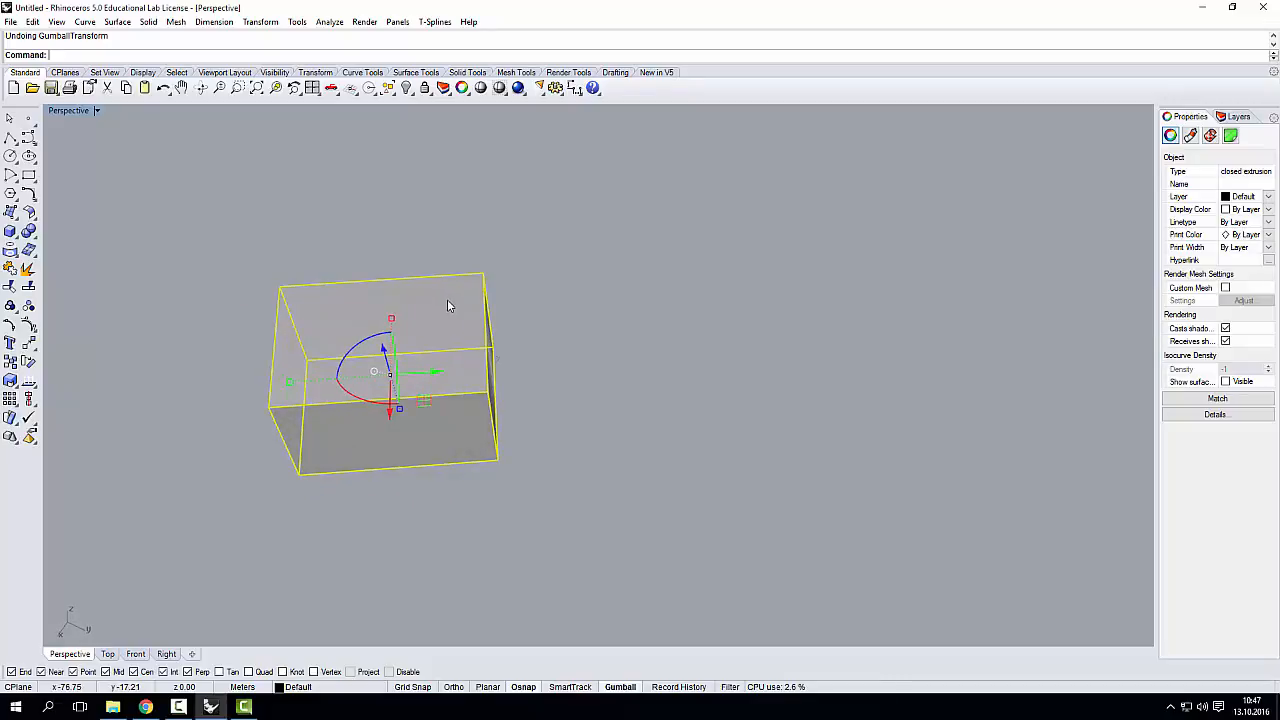
Copy the box along its Y axis with the gumball, placing the duplicate beside the original with a gap between them.
right_click_drag(455, 362, 438, 378)
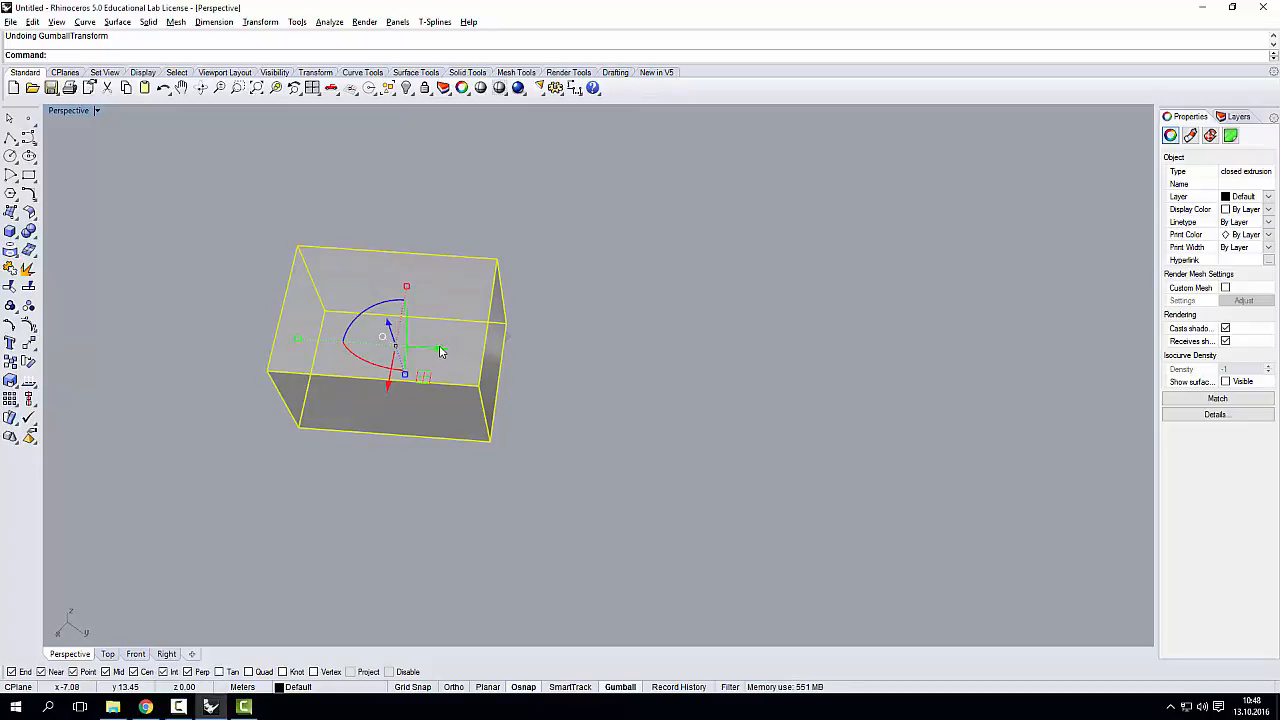
key("alt")
left_click_drag(441, 352, 705, 367)
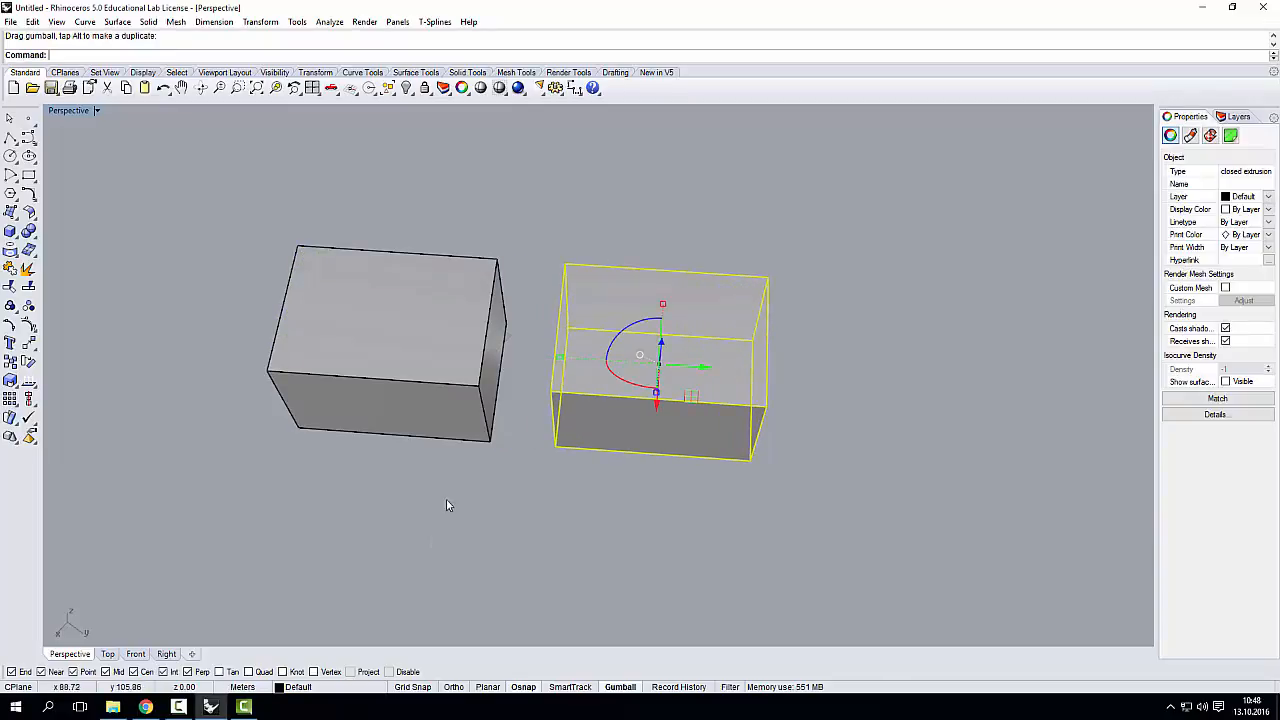
right_click_drag(697, 437, 720, 371)
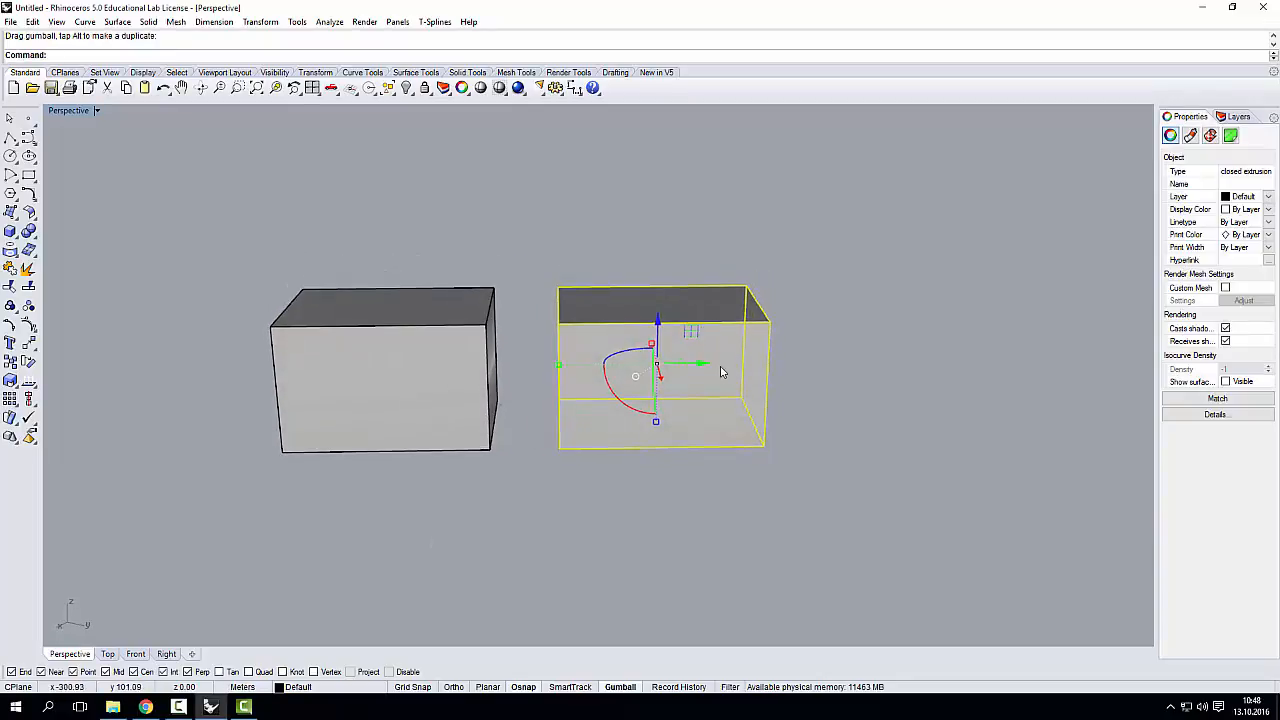
left_click(885, 462)
right_click_drag(760, 423, 587, 486)
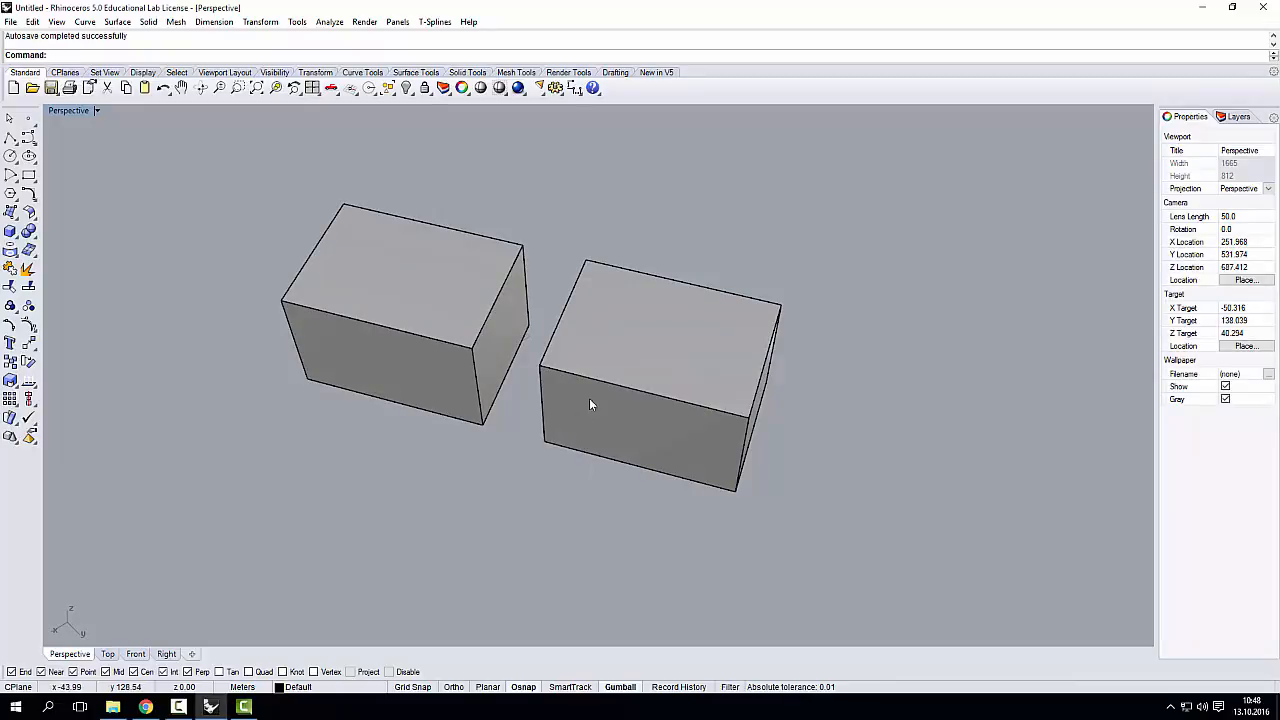
right_click_drag(596, 386, 622, 416)
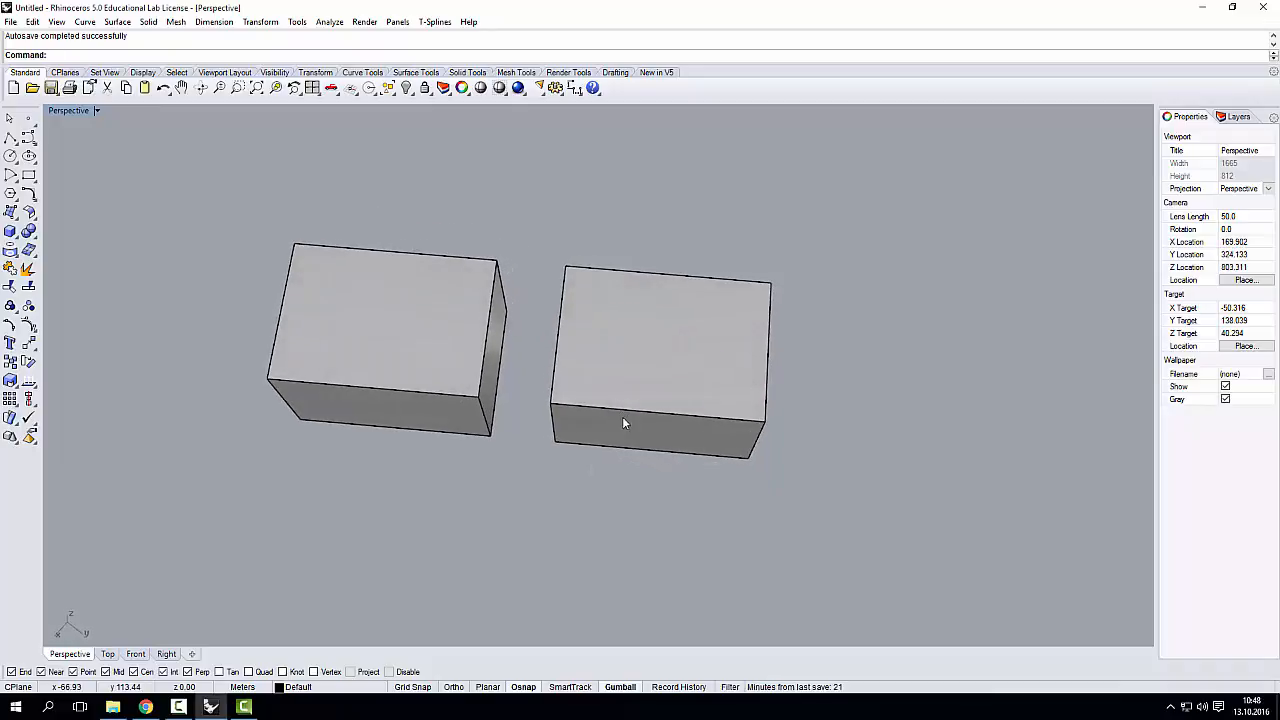
Create a rotated duplicate of the second box about its vertical Z axis with the gumball, forming a star shape.
left_click(690, 385)
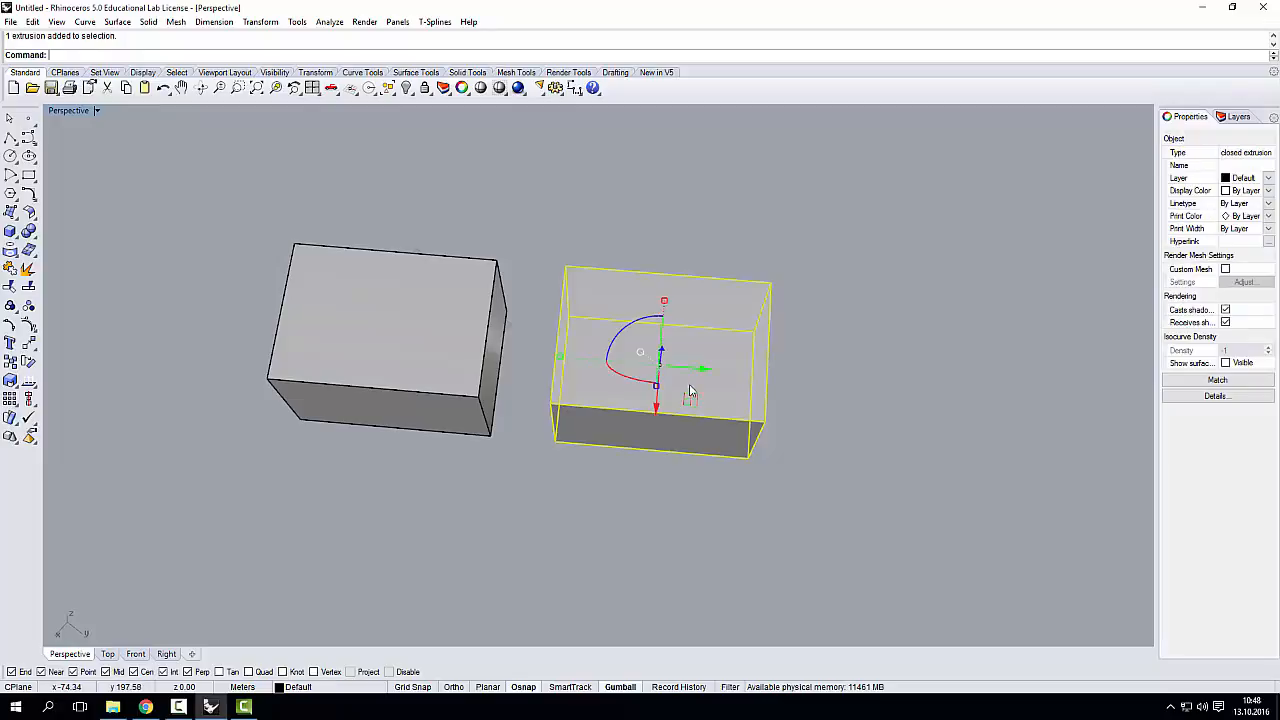
right_click_drag(680, 427, 664, 392)
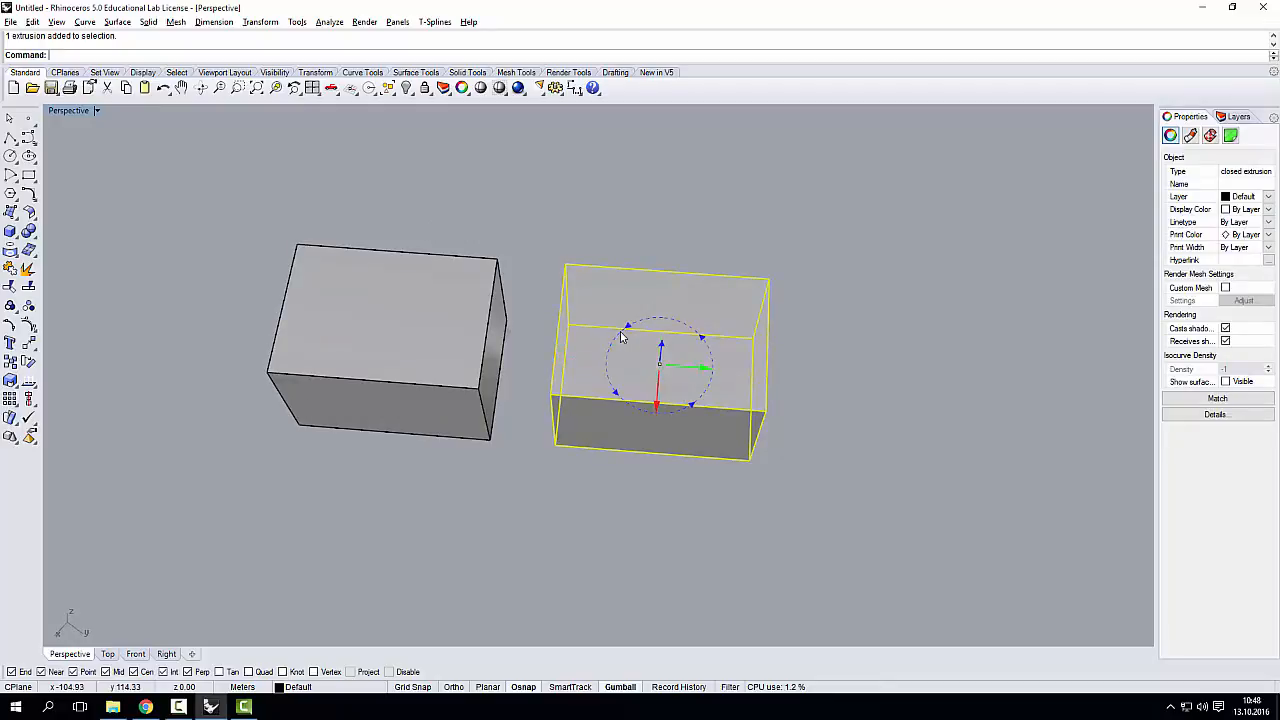
left_click_drag(620, 337, 703, 447)
right_click_drag(703, 447, 600, 442)
left_click(828, 370)
left_click(692, 475)
left_click(717, 500)
scroll(655, 496, "down", 4)
scroll(455, 409, "up", 3)
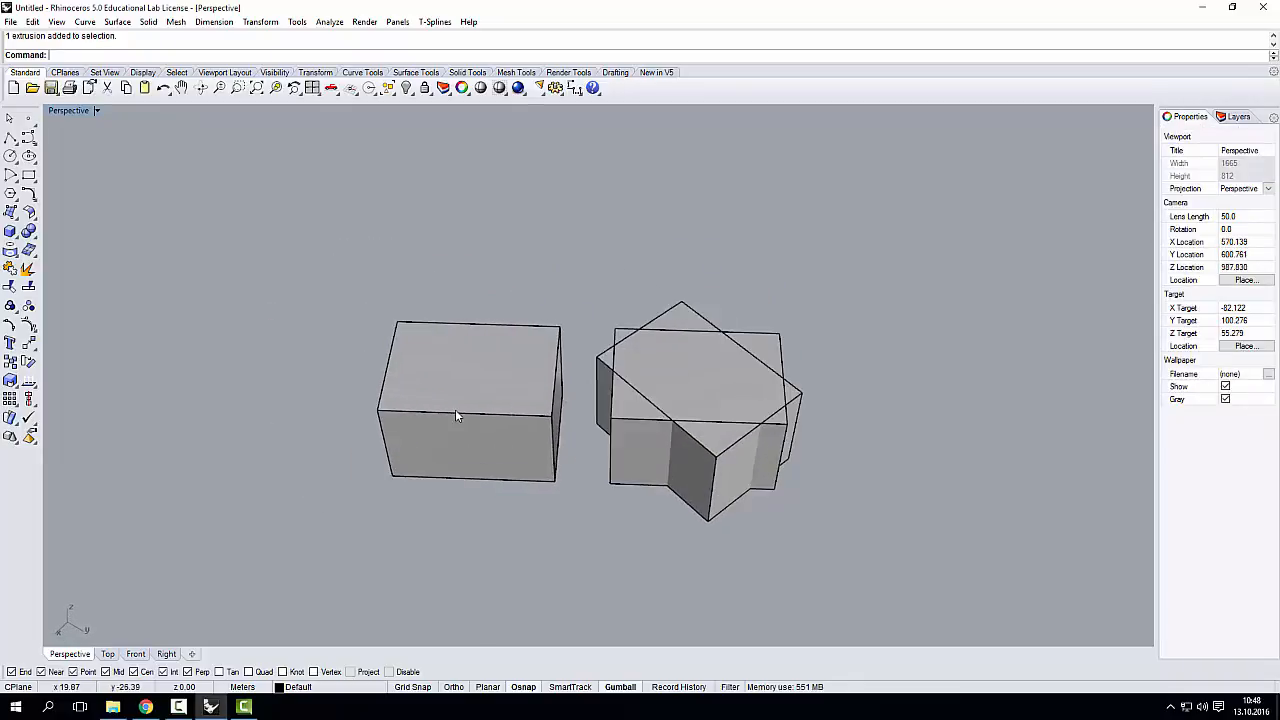
Create a scaled duplicate of the original box with the gumball, stretched along the X axis and narrowed along the Y axis.
left_click(455, 411)
scroll(455, 414, "down", 3)
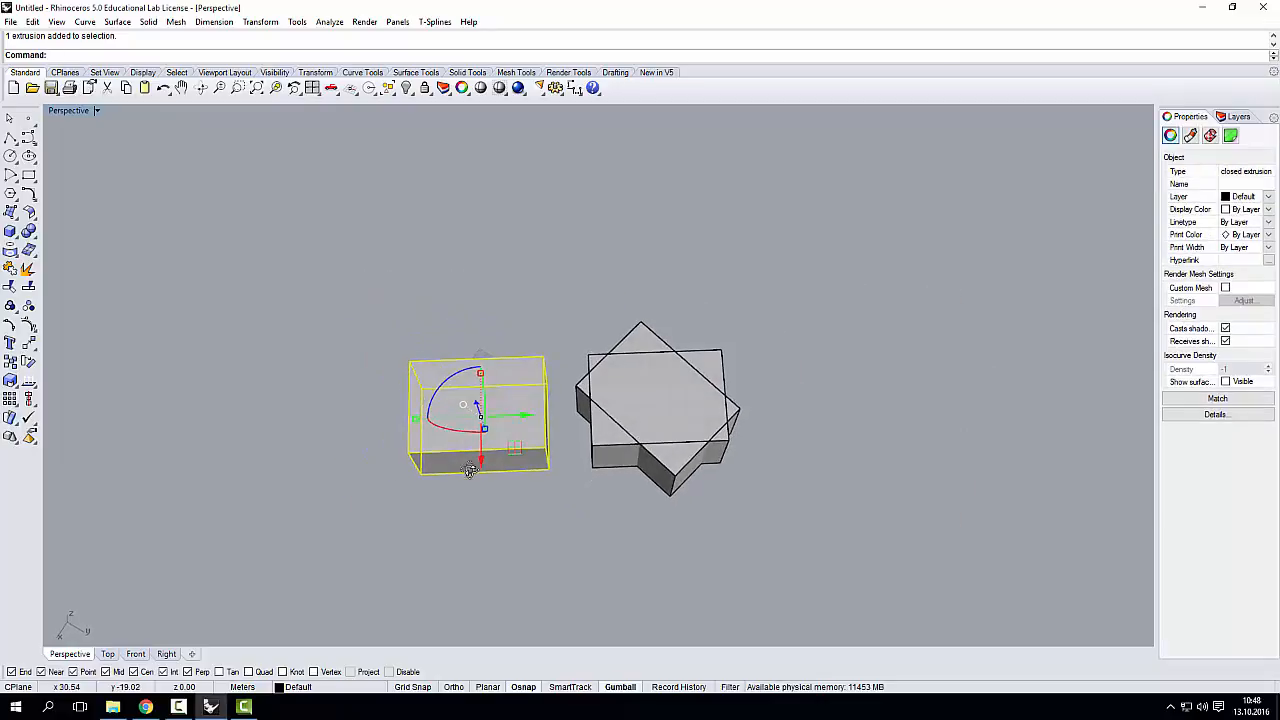
left_click_drag(481, 372, 481, 304)
left_click_drag(417, 421, 439, 424)
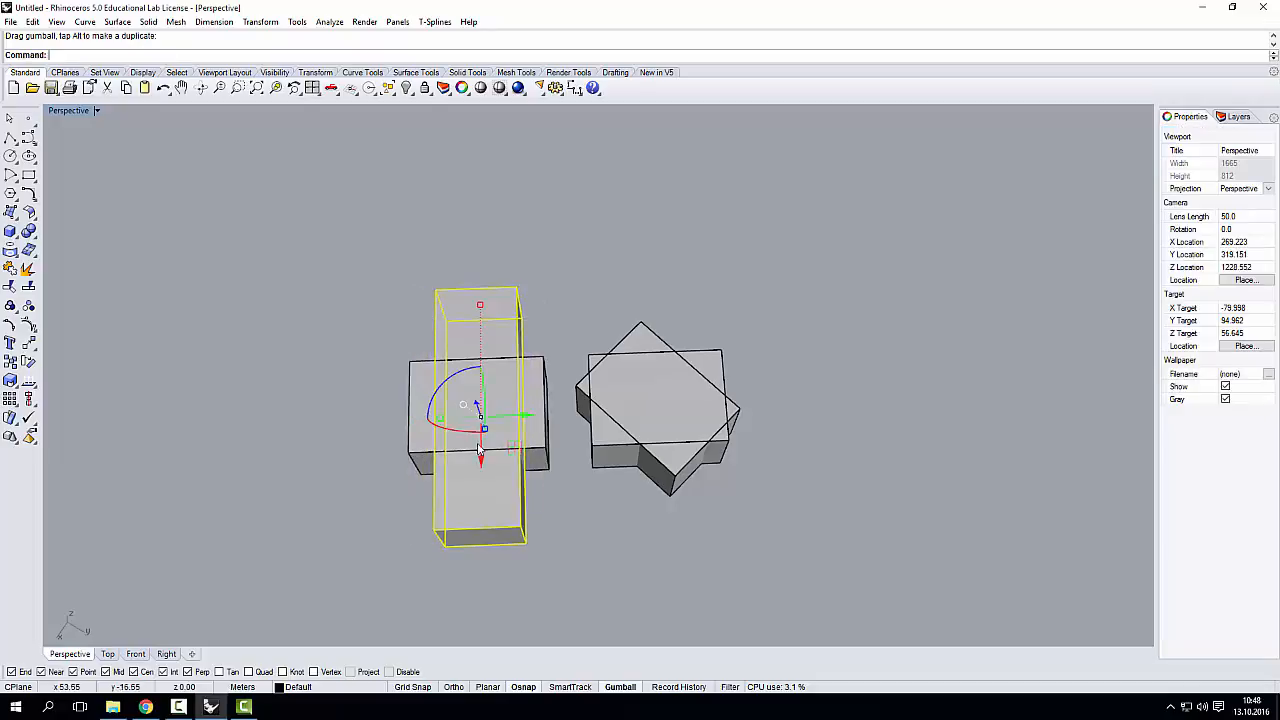
right_click_drag(475, 428, 556, 345)
left_click(689, 486)
right_click_drag(543, 440, 441, 461)
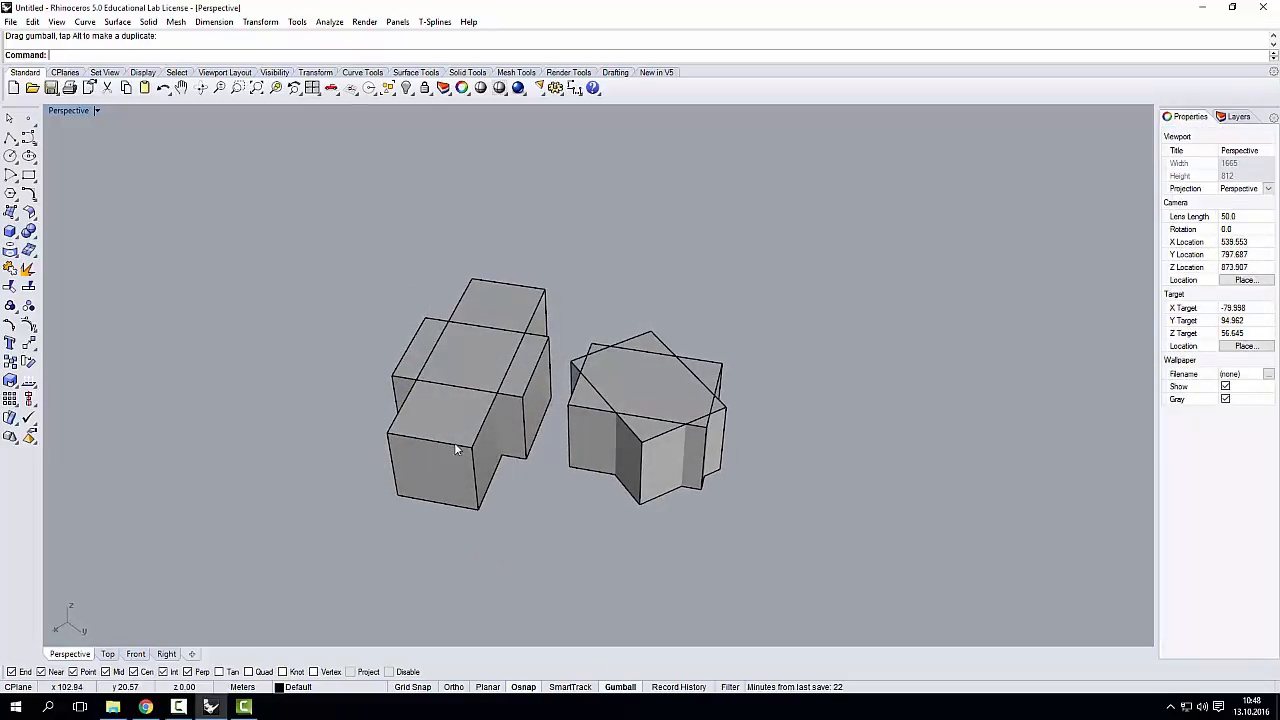
Delete the two star-shaped boxes and the stretched duplicate, keeping only the original box.
right_click_drag(660, 332, 633, 384)
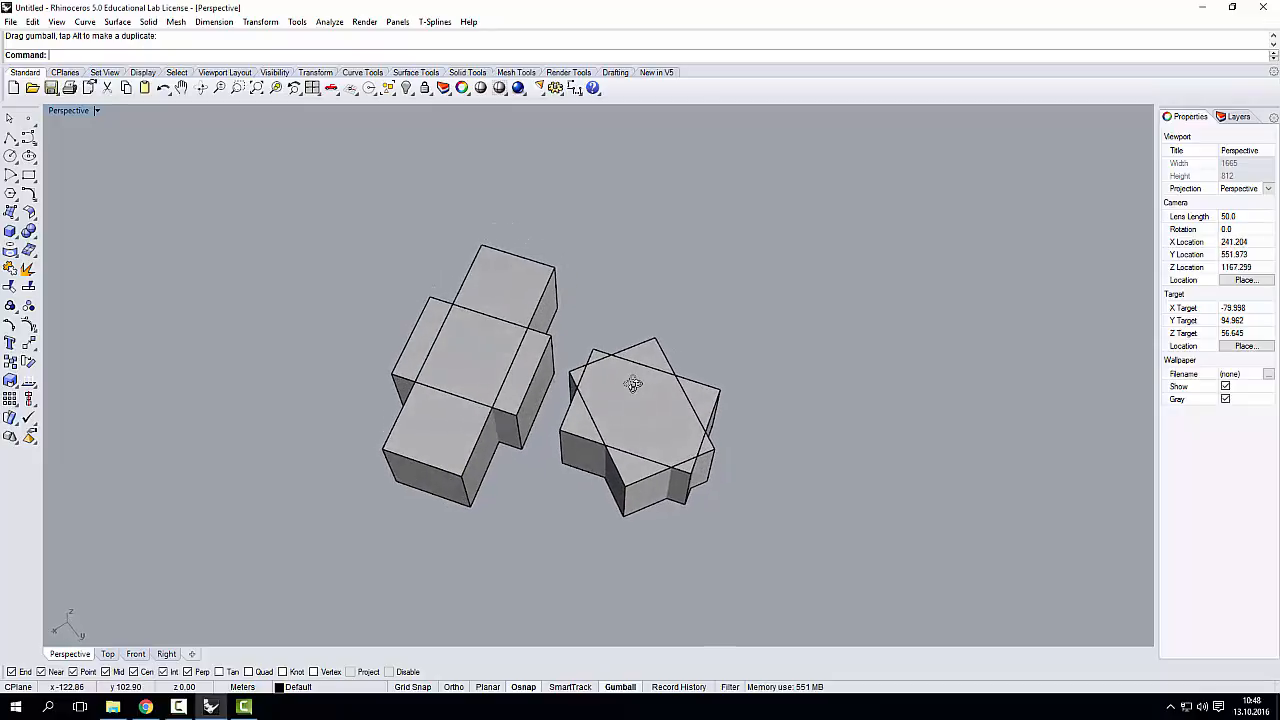
left_click(624, 443)
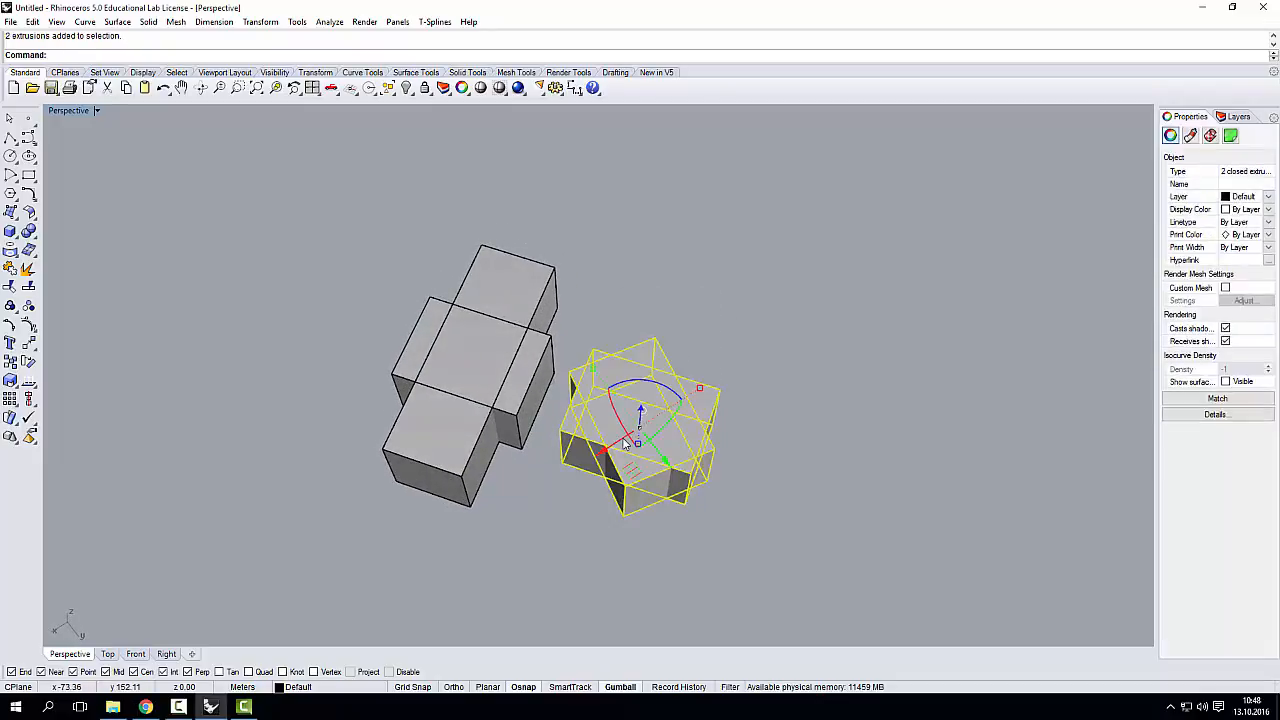
key("Delete")
left_click(456, 436)
key("Delete")
Scale the remaining box freehand along its Y and X axes with the gumball scale handles.
scroll(513, 430, "down", 5)
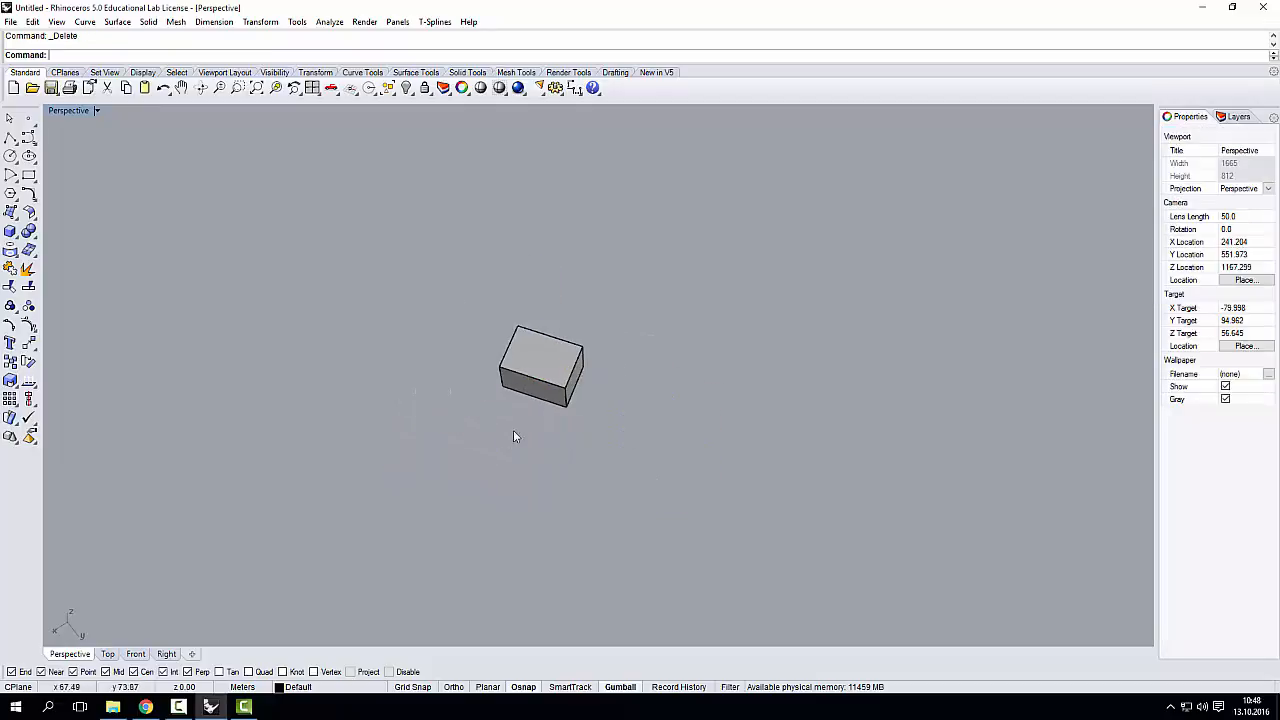
right_click_drag(513, 430, 523, 391)
scroll(520, 390, "up", 4)
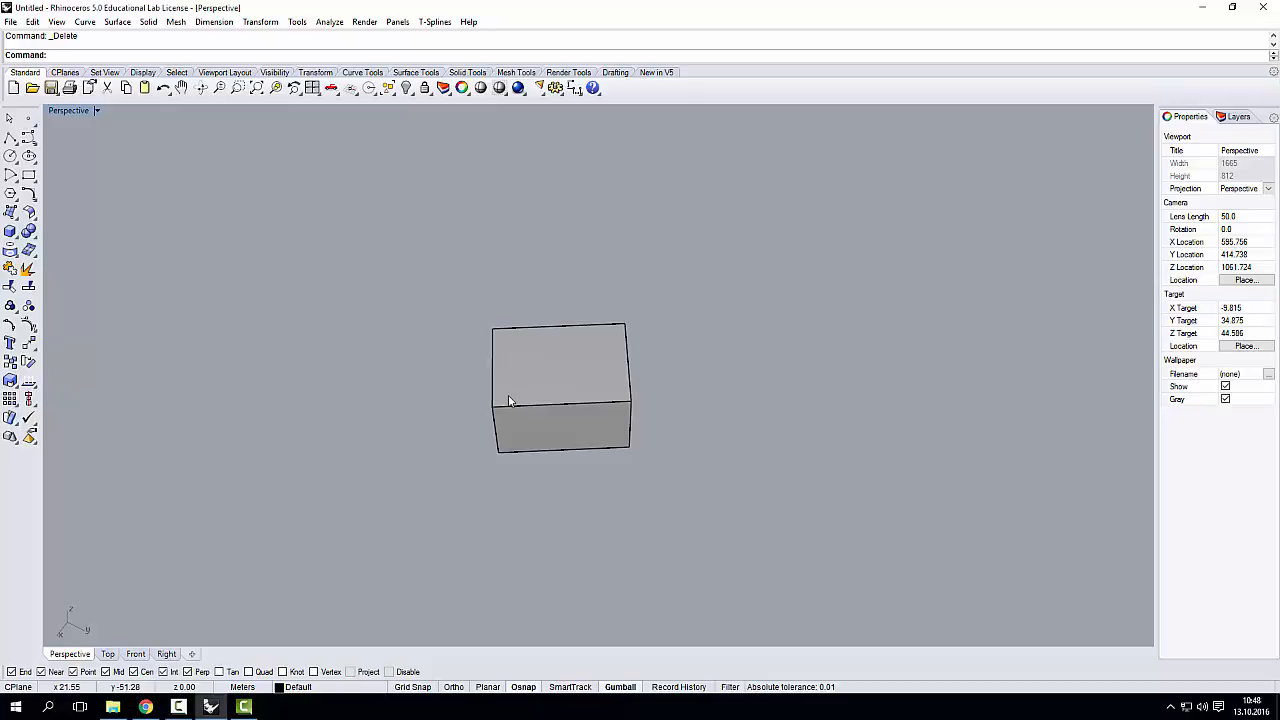
left_click(553, 405)
right_click_drag(553, 405, 489, 407)
mouse_move(498, 375)
left_mouse_down()
mouse_move(404, 357)
mouse_move(505, 377)
left_mouse_up()
mouse_move(588, 340)
left_mouse_down()
mouse_move(598, 284)
mouse_move(588, 341)
left_mouse_up()
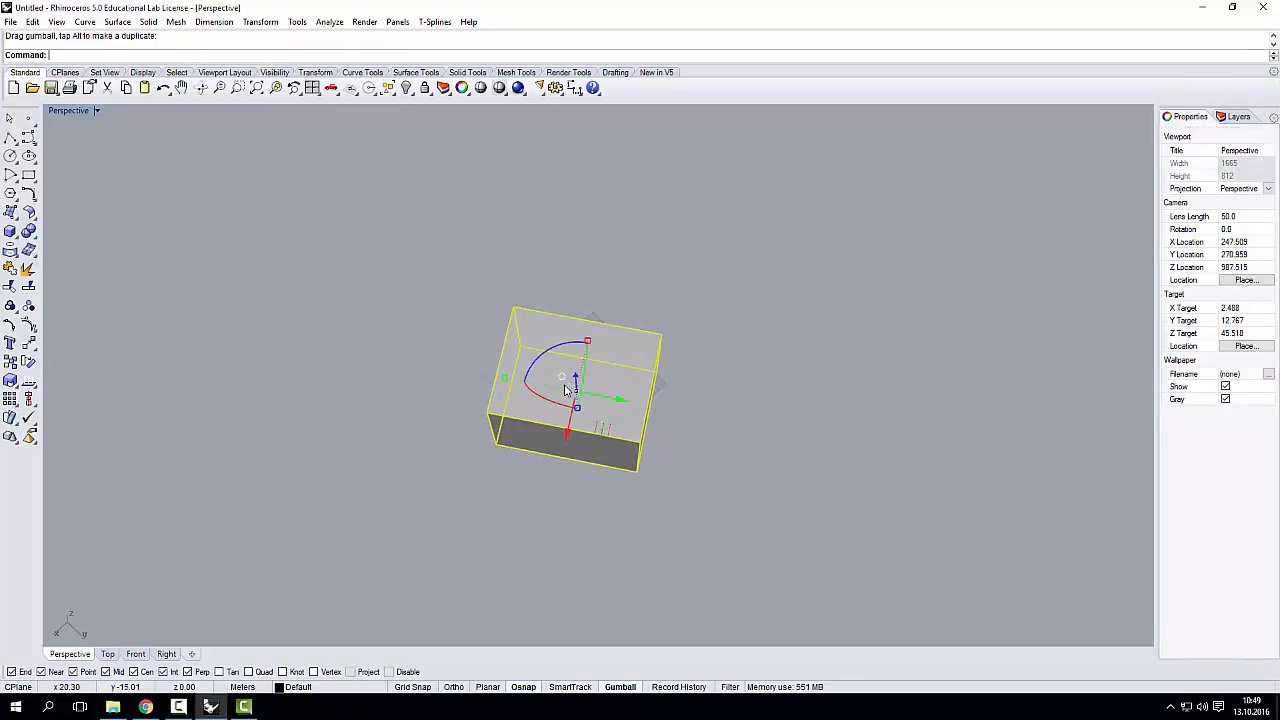
Scale the box freehand and uniformly in all directions with the gumball, enlarging it, shrinking it and enlarging it again.
right_click_drag(567, 386, 630, 345)
left_click_drag(518, 418, 412, 441, "shift")
scroll(619, 385, "down", 3)
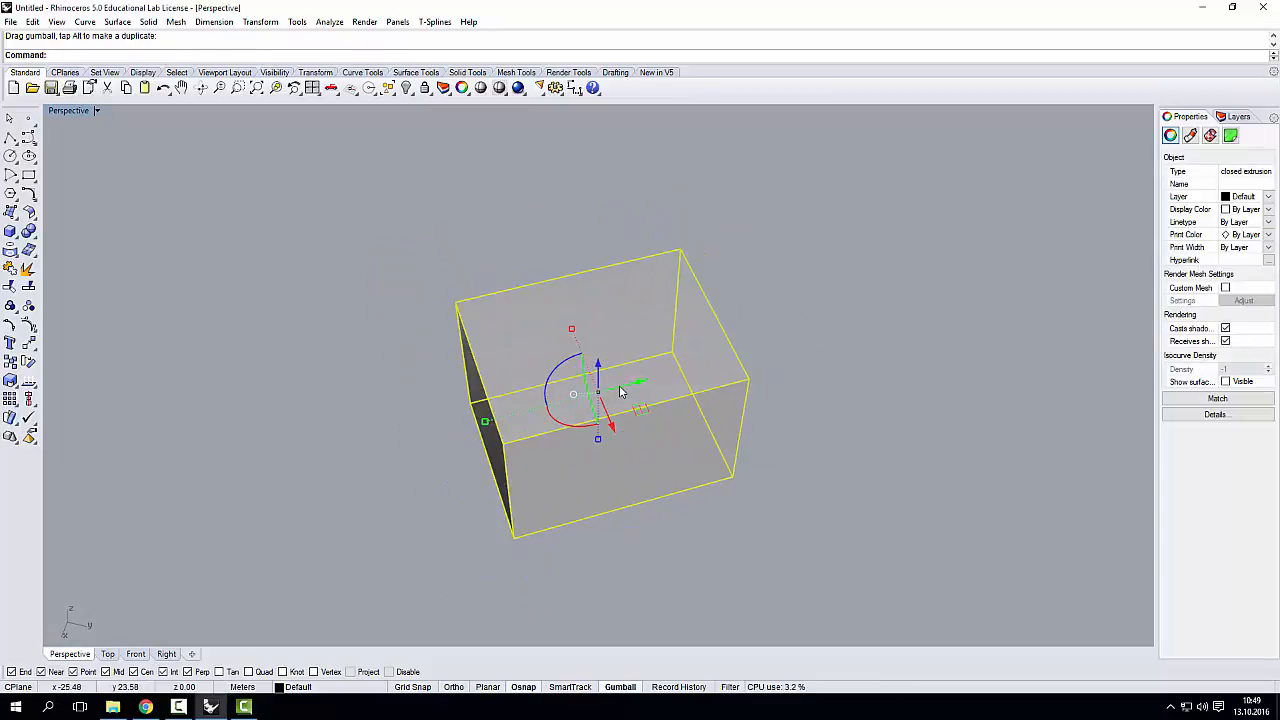
right_click_drag(619, 385, 522, 389)
left_click_drag(481, 353, 542, 375, "shift")
mouse_move(580, 398)
right_mouse_down()
mouse_move(495, 384)
mouse_move(580, 400)
right_mouse_up()
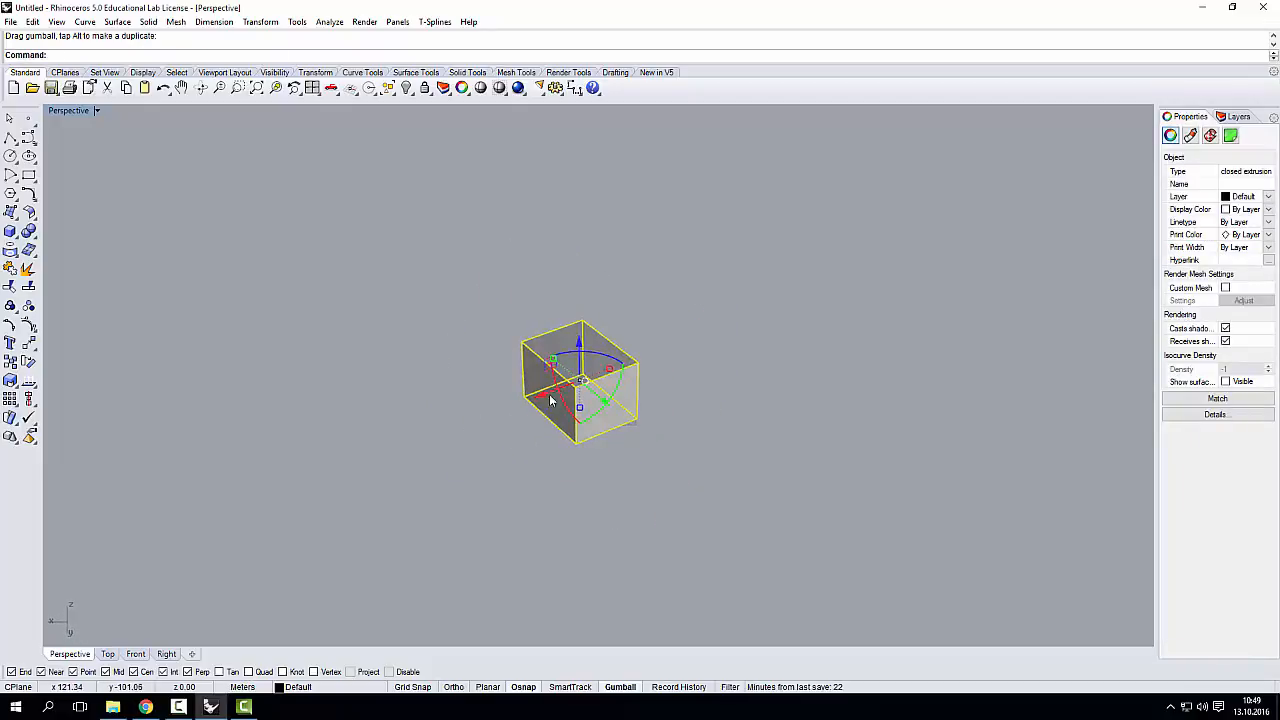
left_click_drag(580, 400, 580, 432)
mouse_move(540, 384)
right_mouse_down()
mouse_move(591, 500)
mouse_move(694, 466)
mouse_move(651, 416)
mouse_move(620, 405)
mouse_move(648, 390)
mouse_move(660, 440)
mouse_move(531, 429)
mouse_move(544, 374)
mouse_move(551, 400)
mouse_move(540, 363)
mouse_move(537, 391)
right_mouse_up()
scroll(547, 437, "up", 3)
right_click_drag(547, 437, 482, 426)
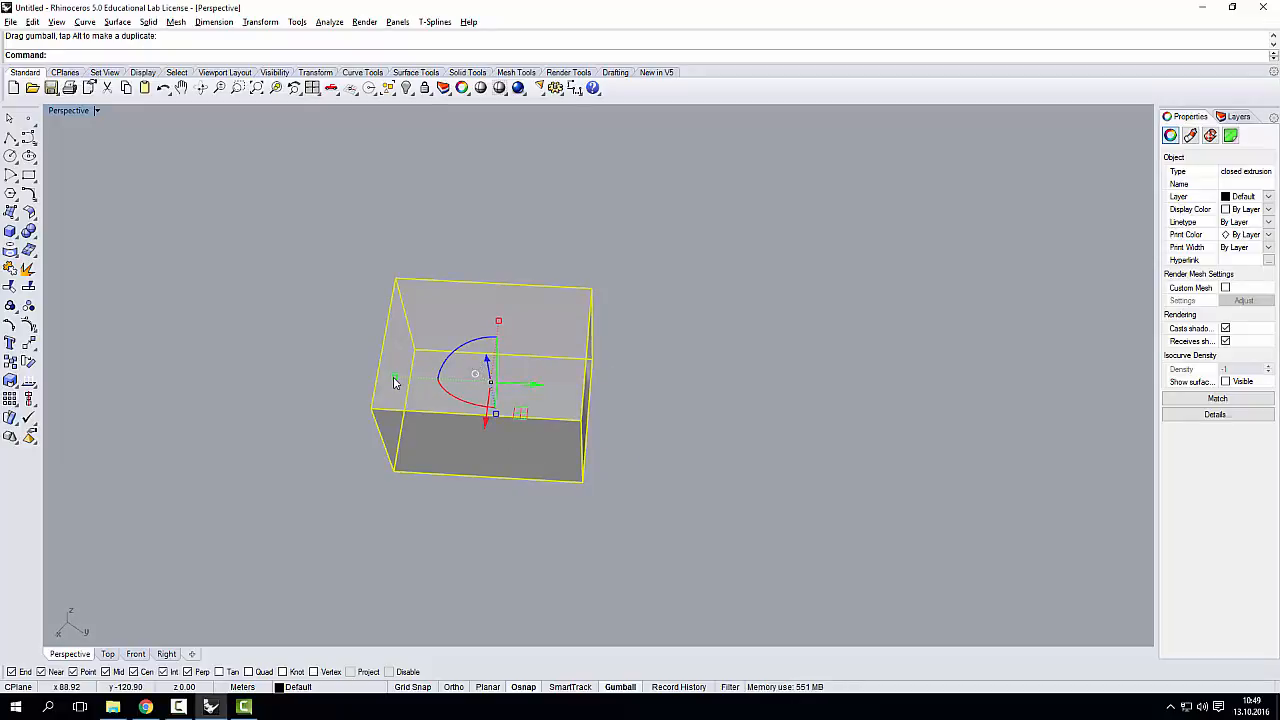
Create a smaller, uniformly scaled copy of the box with the gumball and move it along the X axis clear of the original.
left_click_drag(395, 379, 445, 378, "alt+shift")
right_click_drag(618, 428, 445, 330)
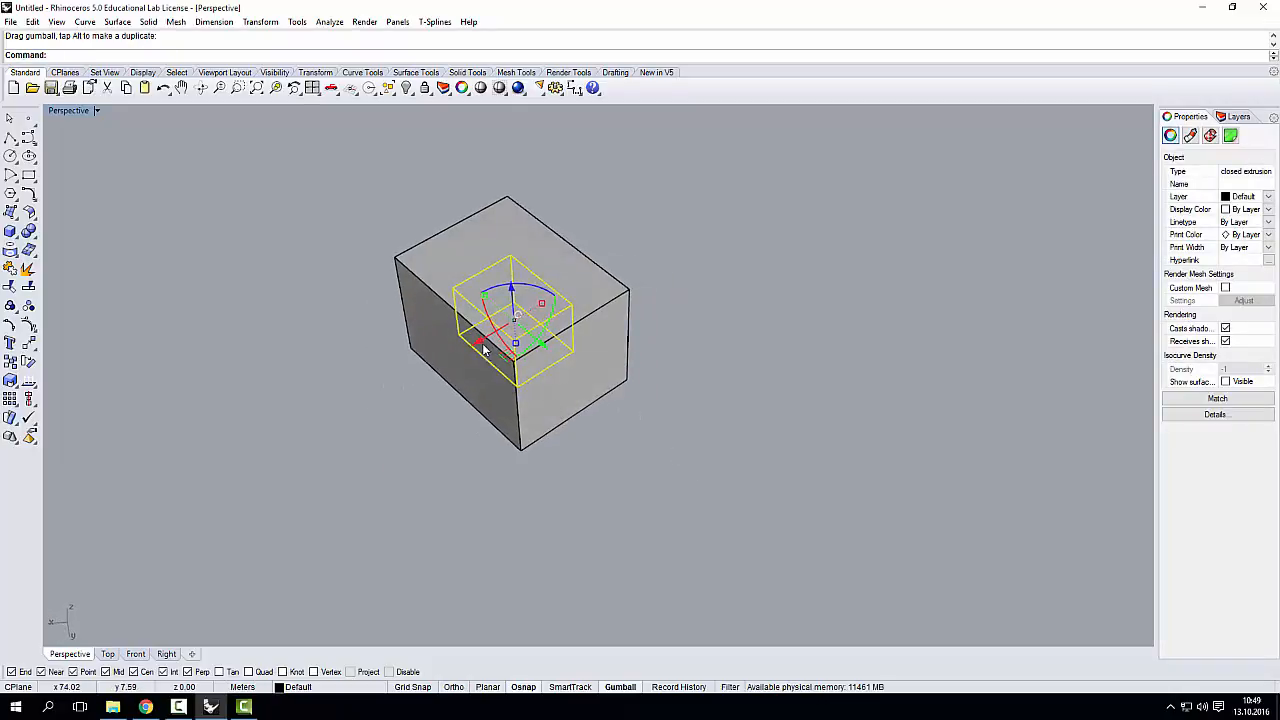
left_click_drag(483, 347, 613, 267)
right_click_drag(613, 267, 558, 385)
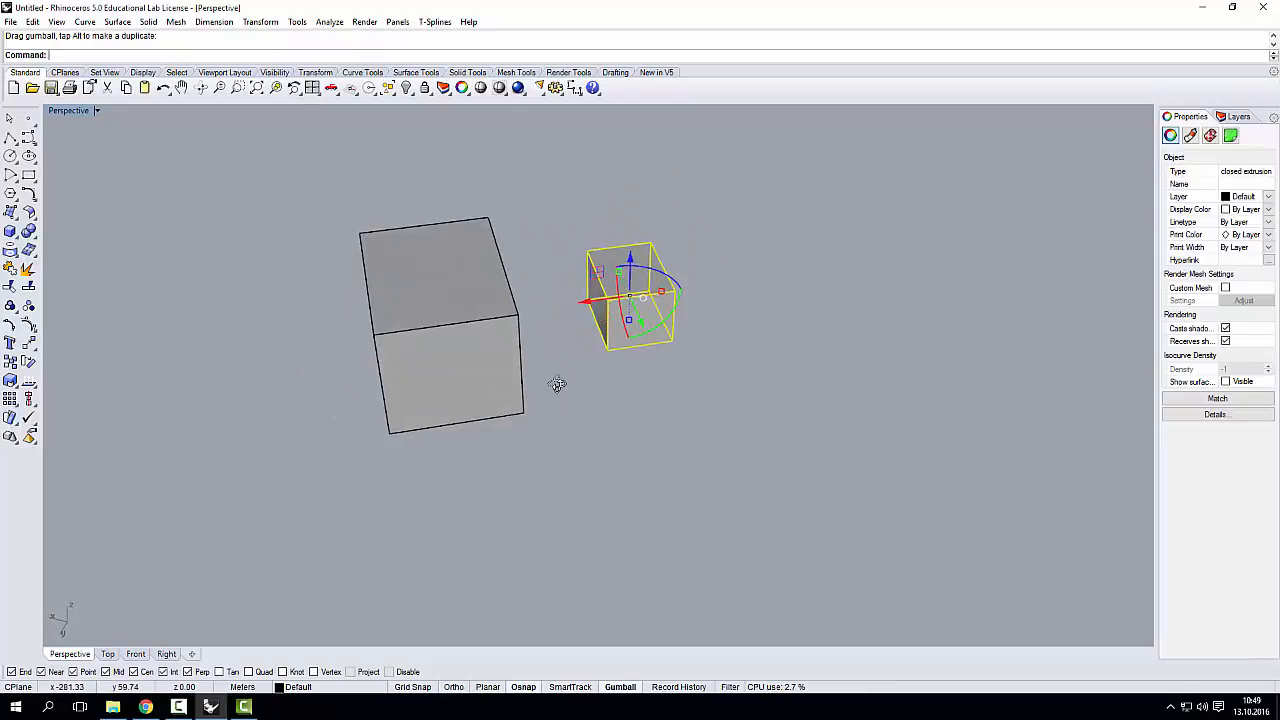
left_click(575, 394)
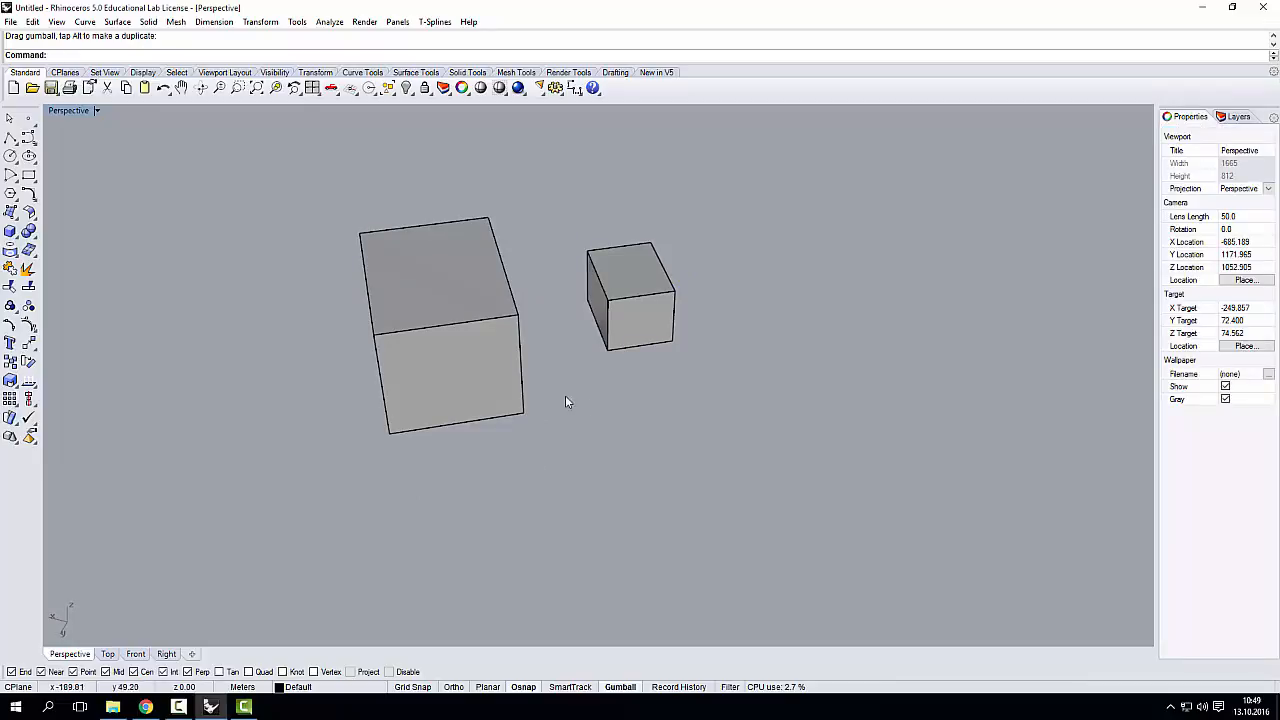
Delete the small scaled copy of the box.
left_click(602, 330)
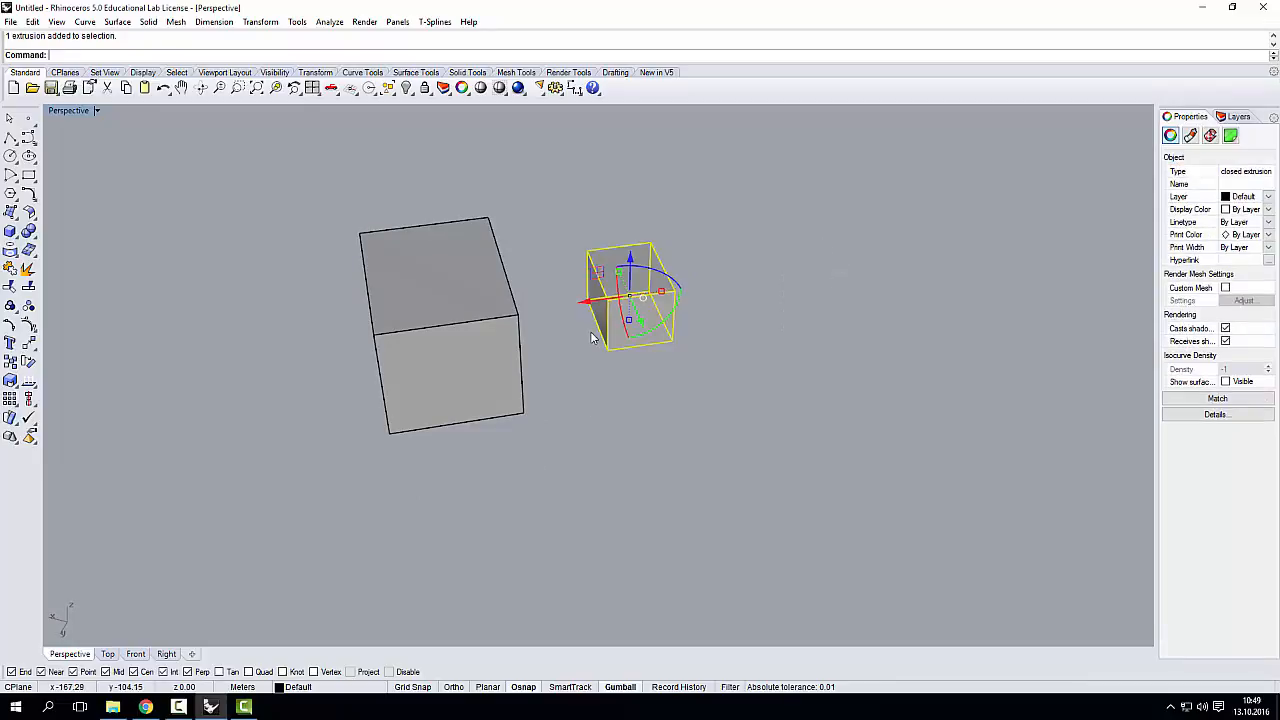
key("Delete")
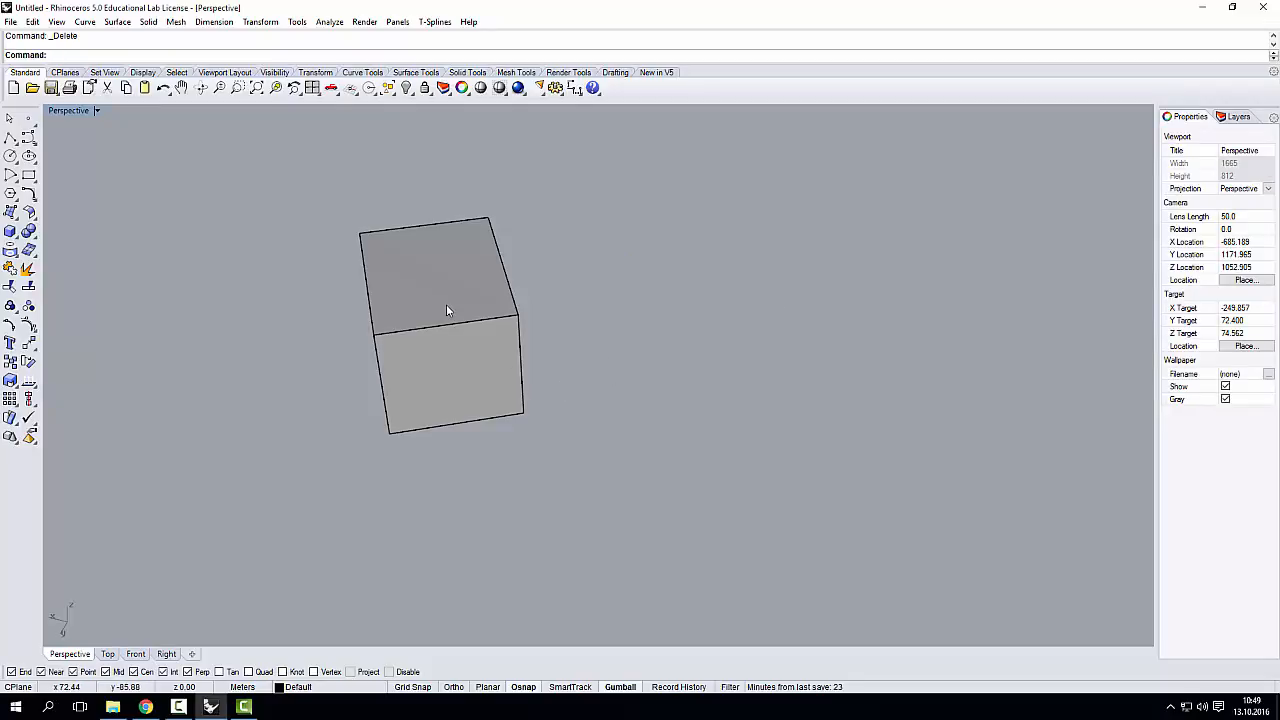
right_click_drag(428, 263, 512, 325)
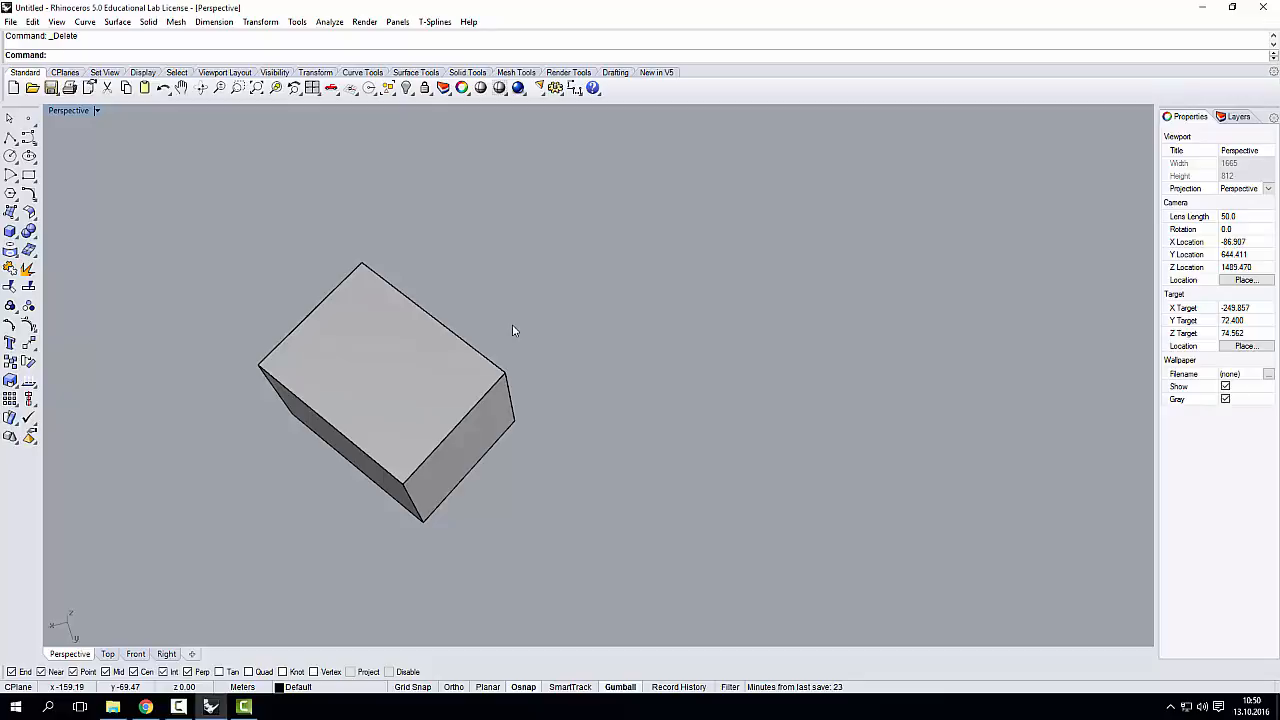
right_click_drag(366, 329, 462, 351)
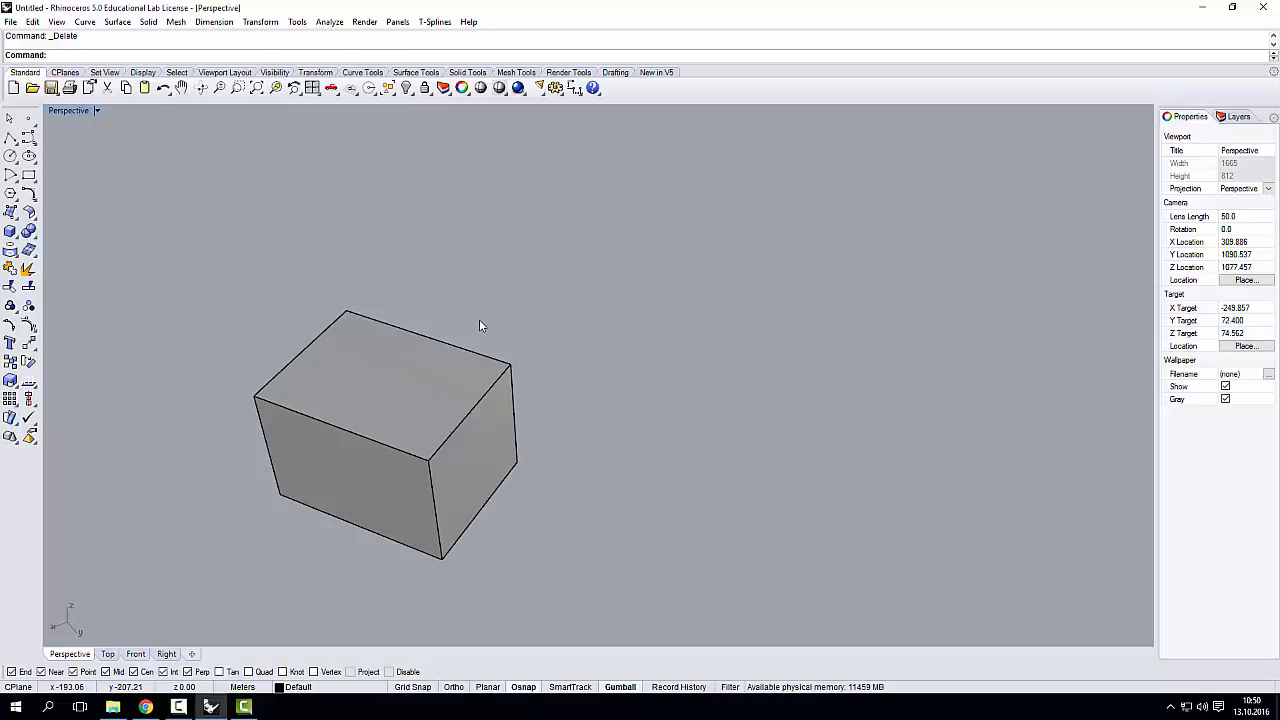
scroll(576, 310, "down", 4)
scroll(447, 397, "up", 6)
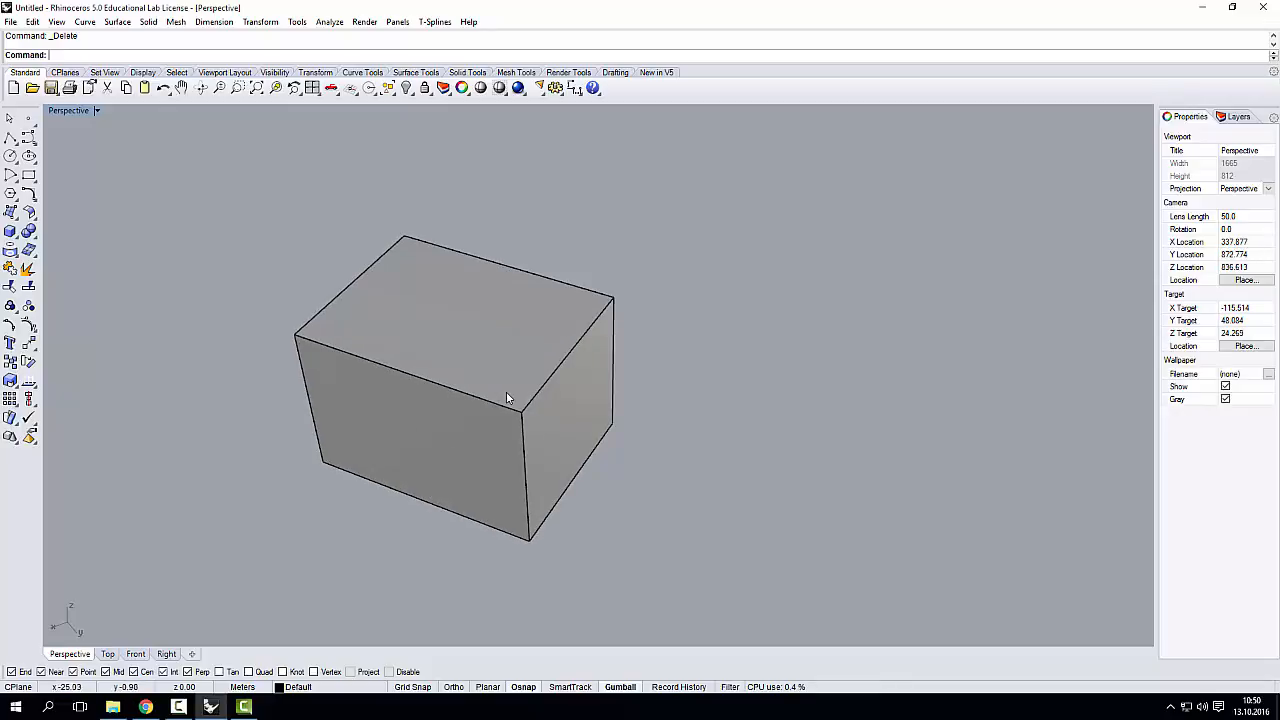
right_click_drag(503, 397, 561, 349)
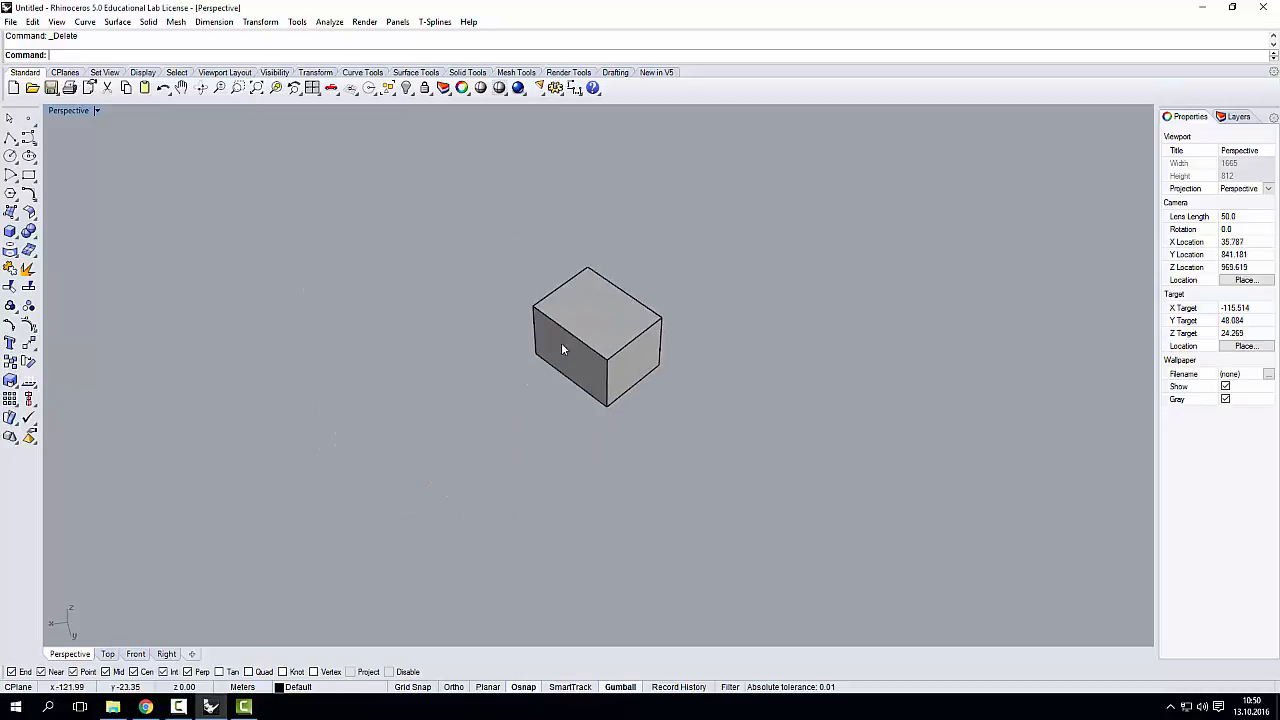
scroll(561, 349, "up", 4)
left_click(700, 321)
left_click(366, 394)
scroll(305, 390, "down", 1)
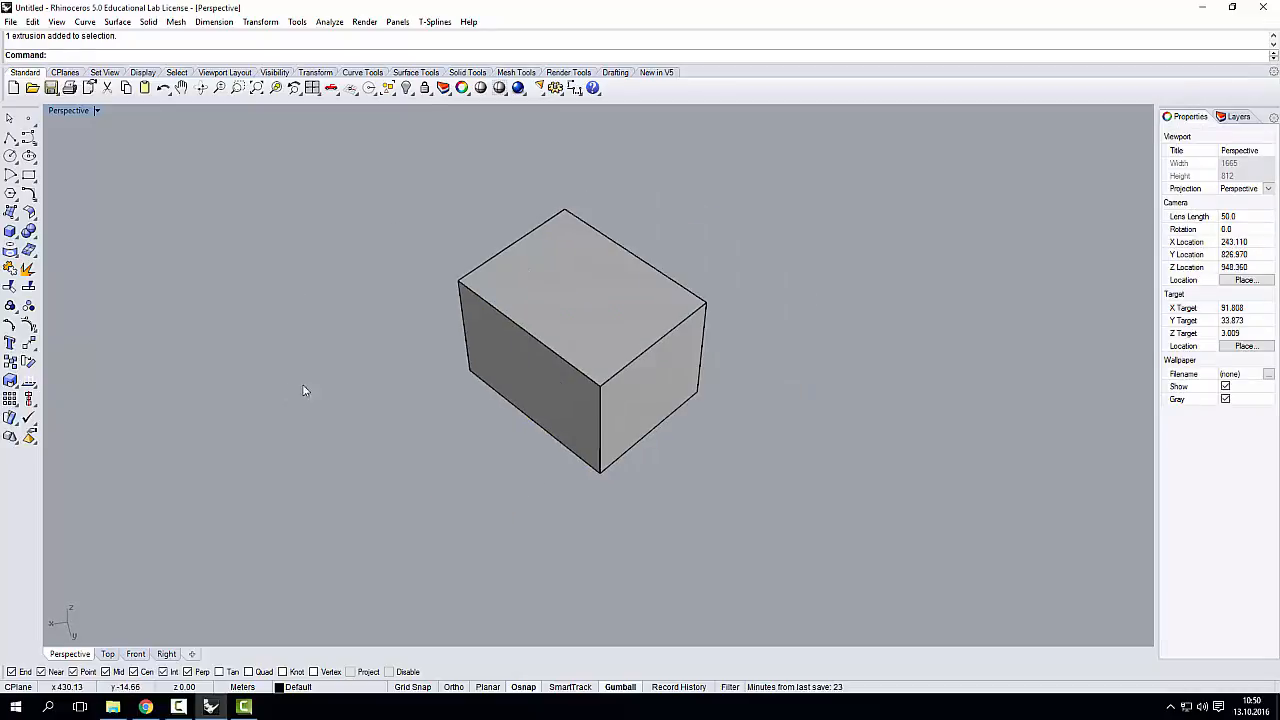
scroll(746, 340, "up", 3)
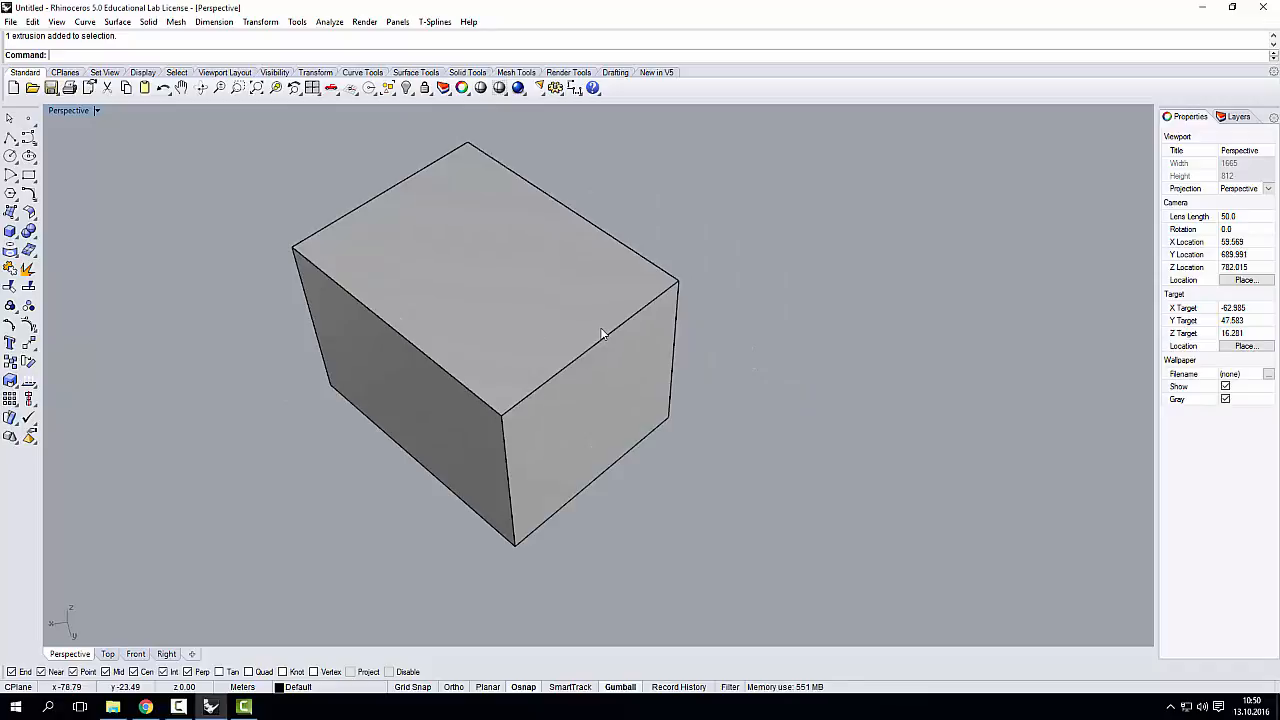
right_click_drag(528, 340, 503, 262)
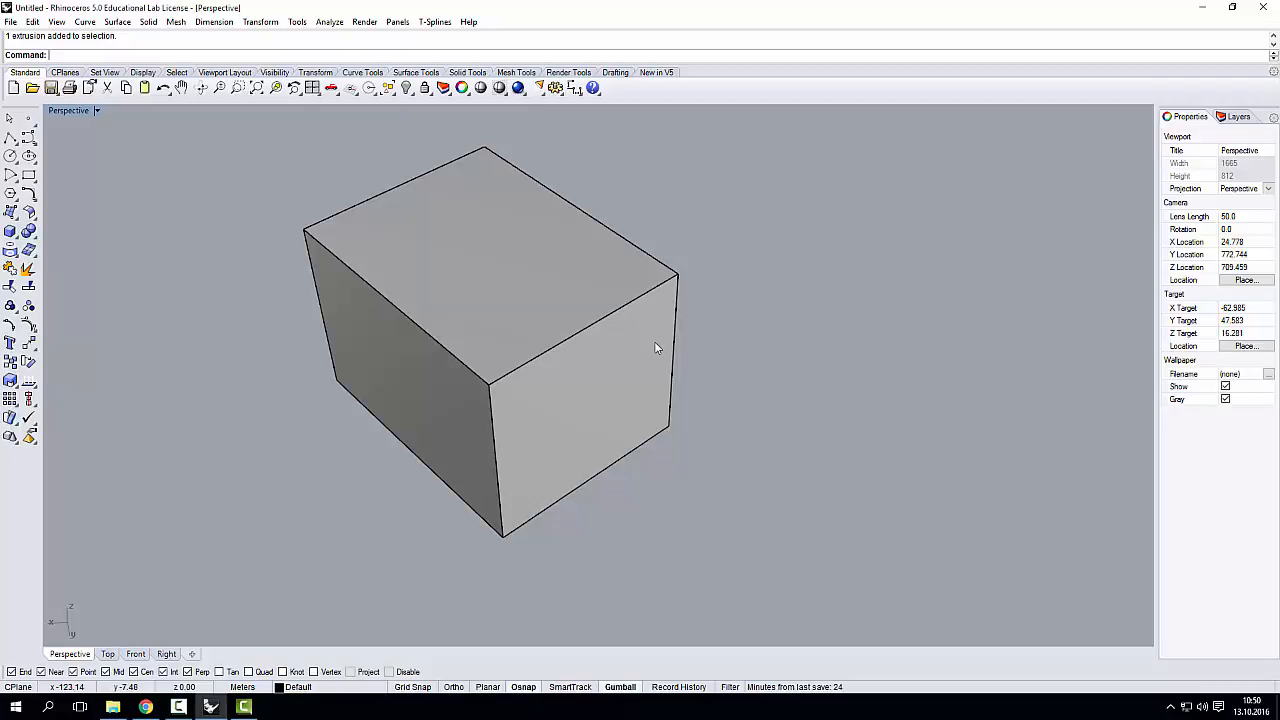
scroll(652, 345, "down", 4)
right_click_drag(572, 355, 528, 292)
scroll(551, 325, "up", 4)
scroll(551, 325, "down", 2)
scroll(528, 292, "up", 2)
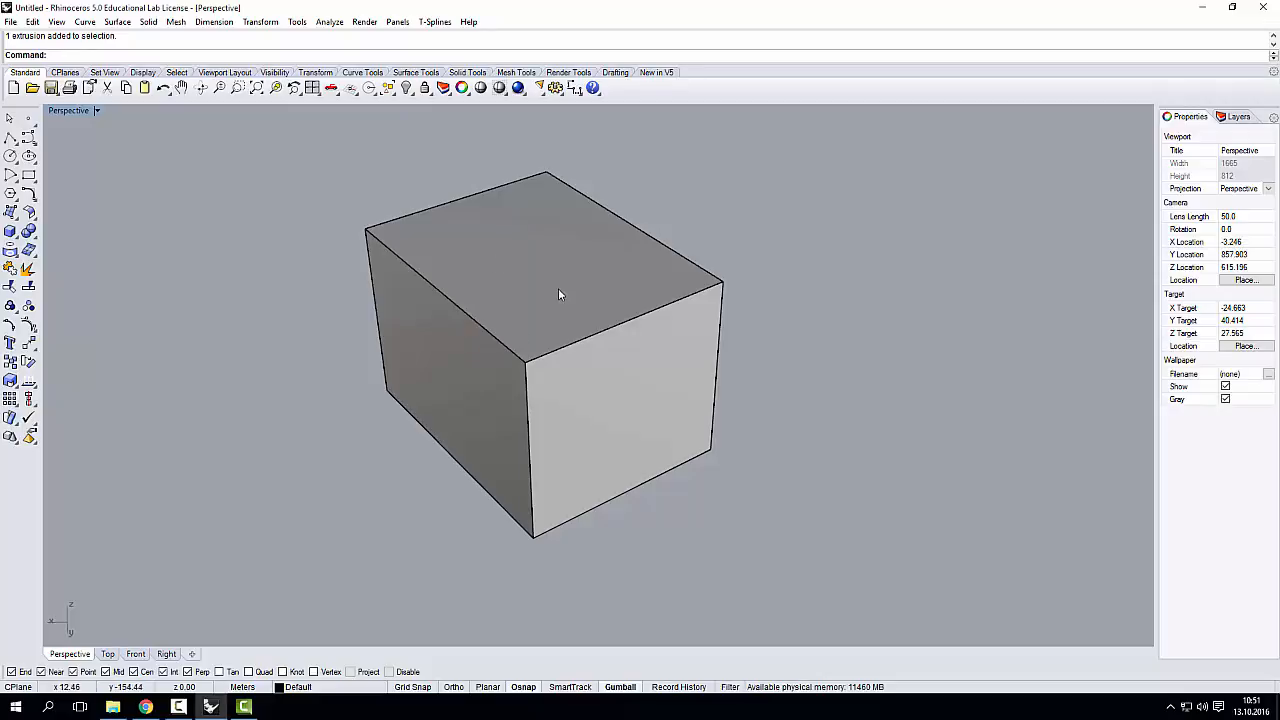
Select only the box's end face and move it freehand in the XY plane with the gumball's plane handle.
left_click(620, 368, "ctrl+shift")
right_click_drag(620, 368, 602, 431)
scroll(617, 432, "up", 2)
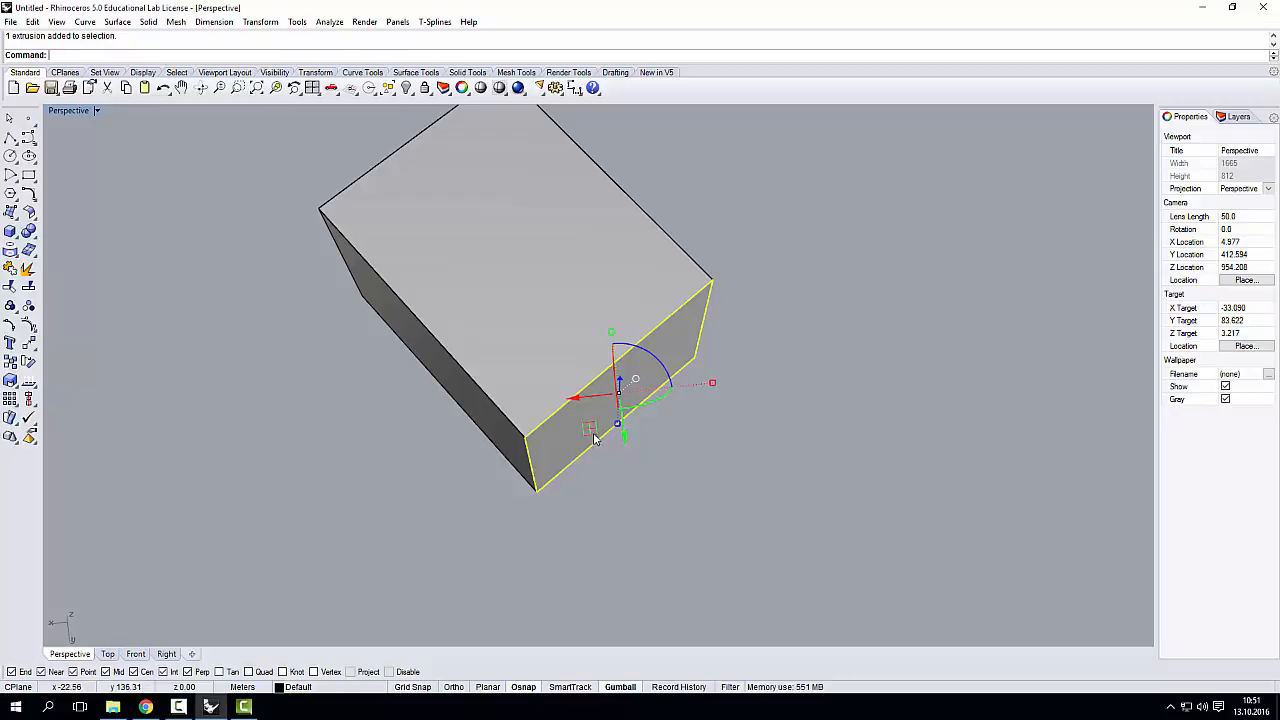
right_click_drag(590, 436, 746, 300)
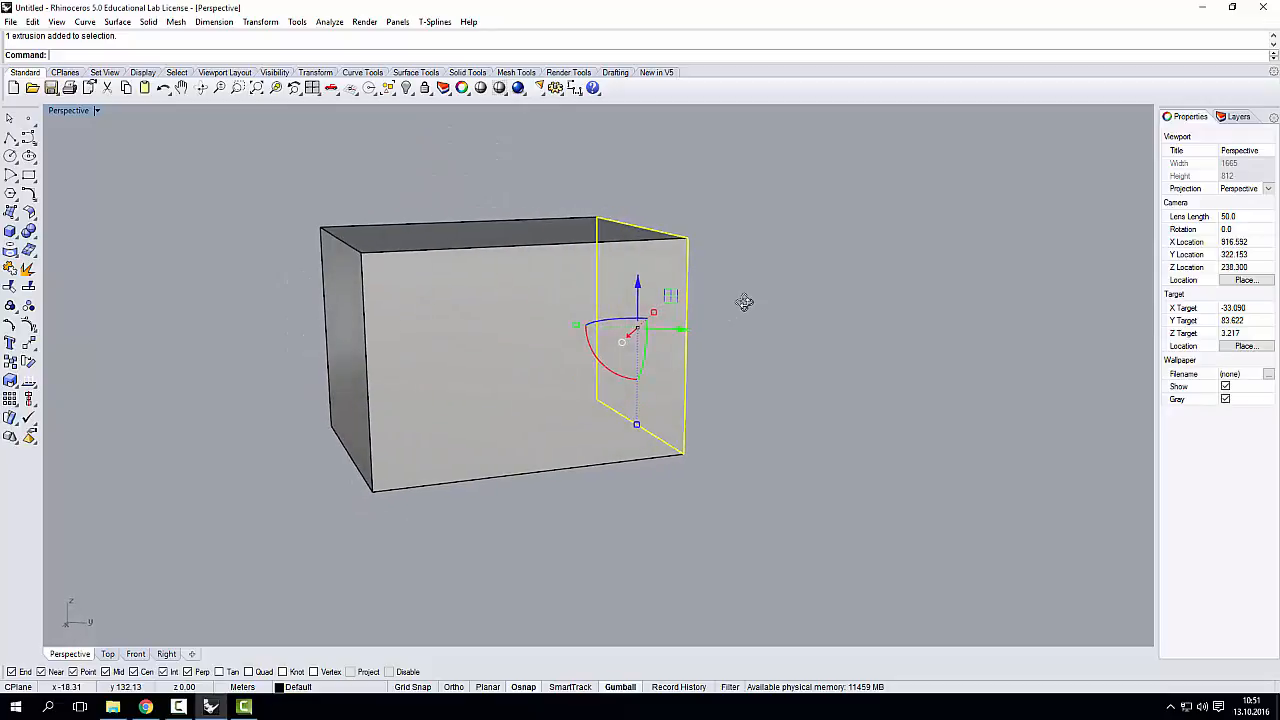
right_click_drag(655, 310, 589, 460)
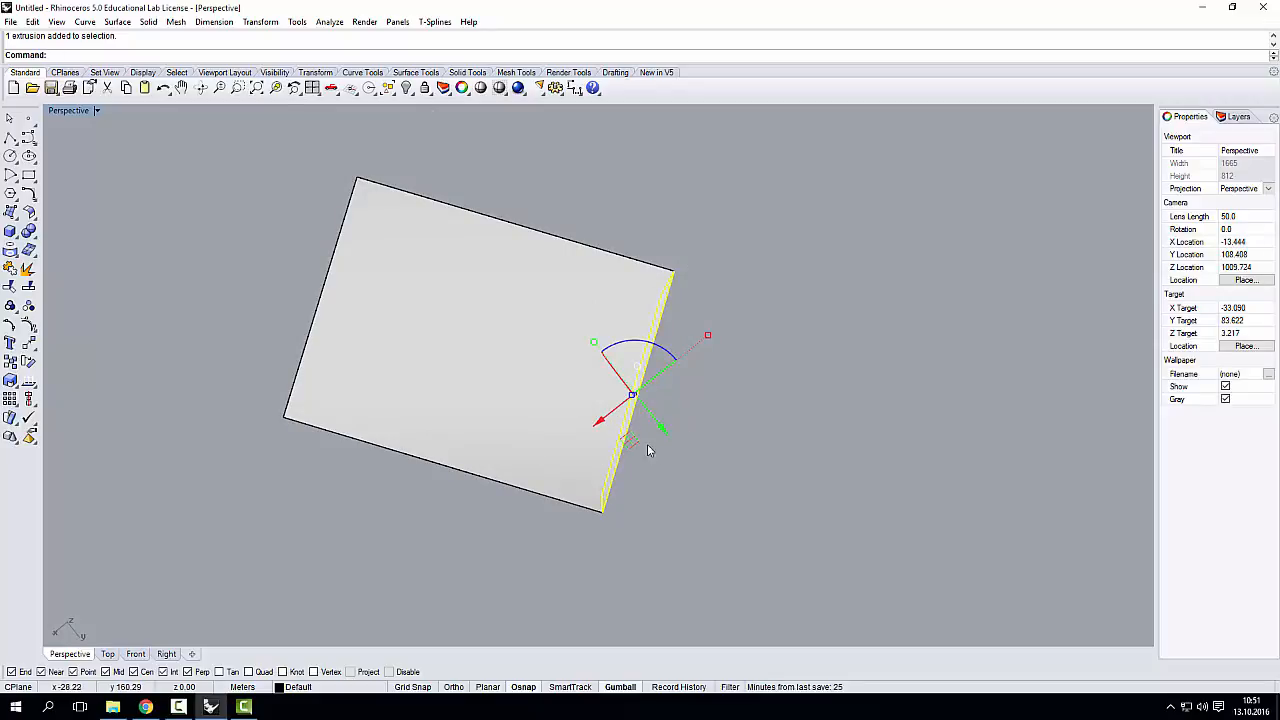
right_click_drag(647, 451, 620, 410)
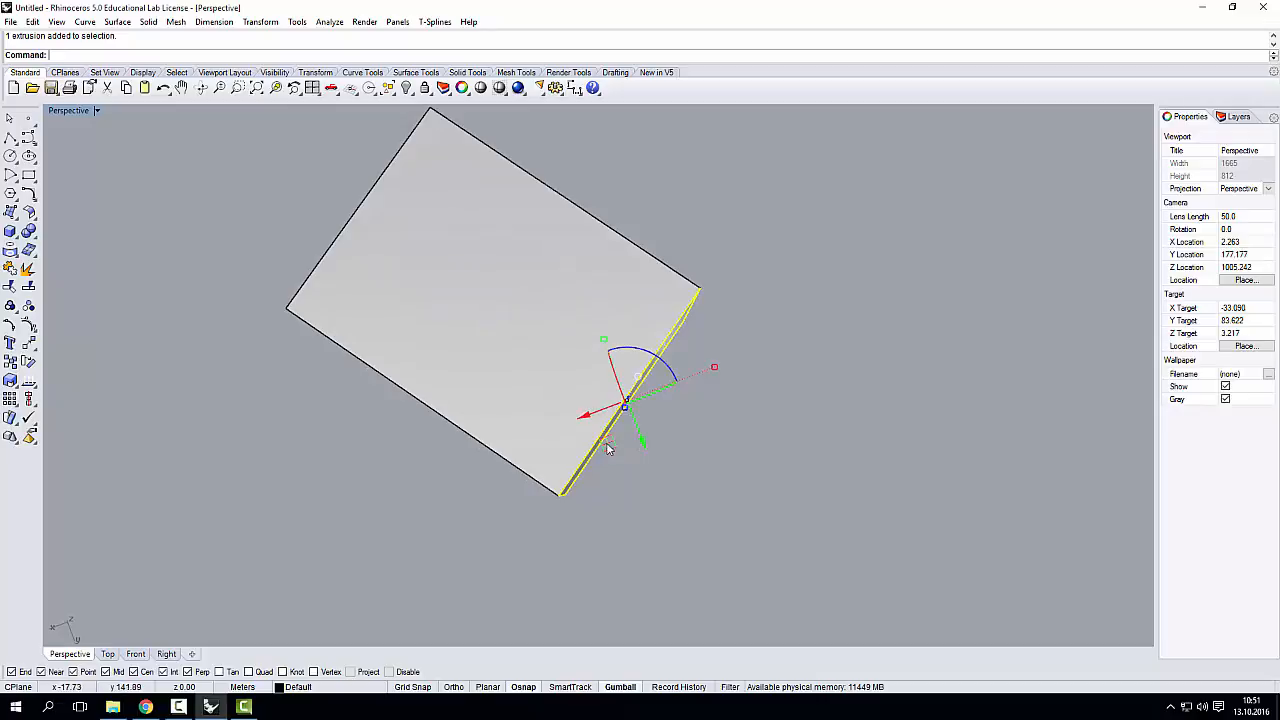
left_click_drag(612, 449, 805, 410)
right_click_drag(792, 500, 643, 384)
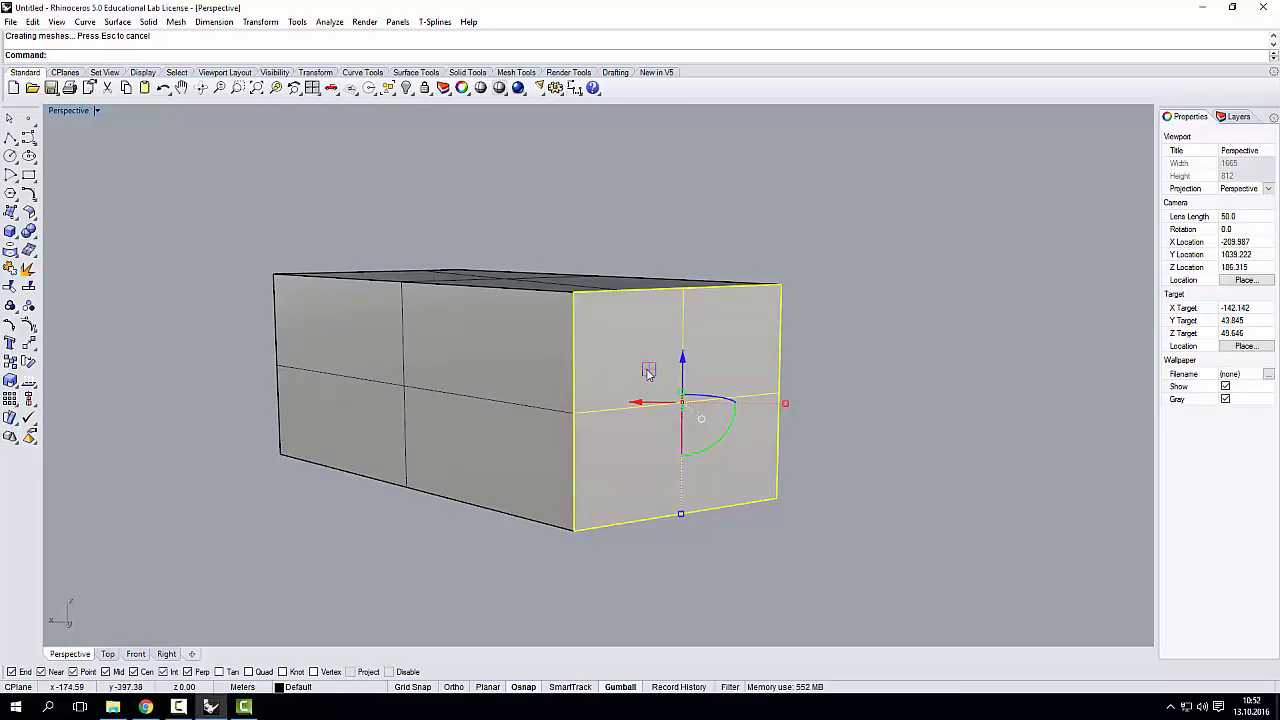
Move the selected end face freehand in the XZ plane with the gumball's plane handle and deselect it.
left_click_drag(648, 372, 544, 243)
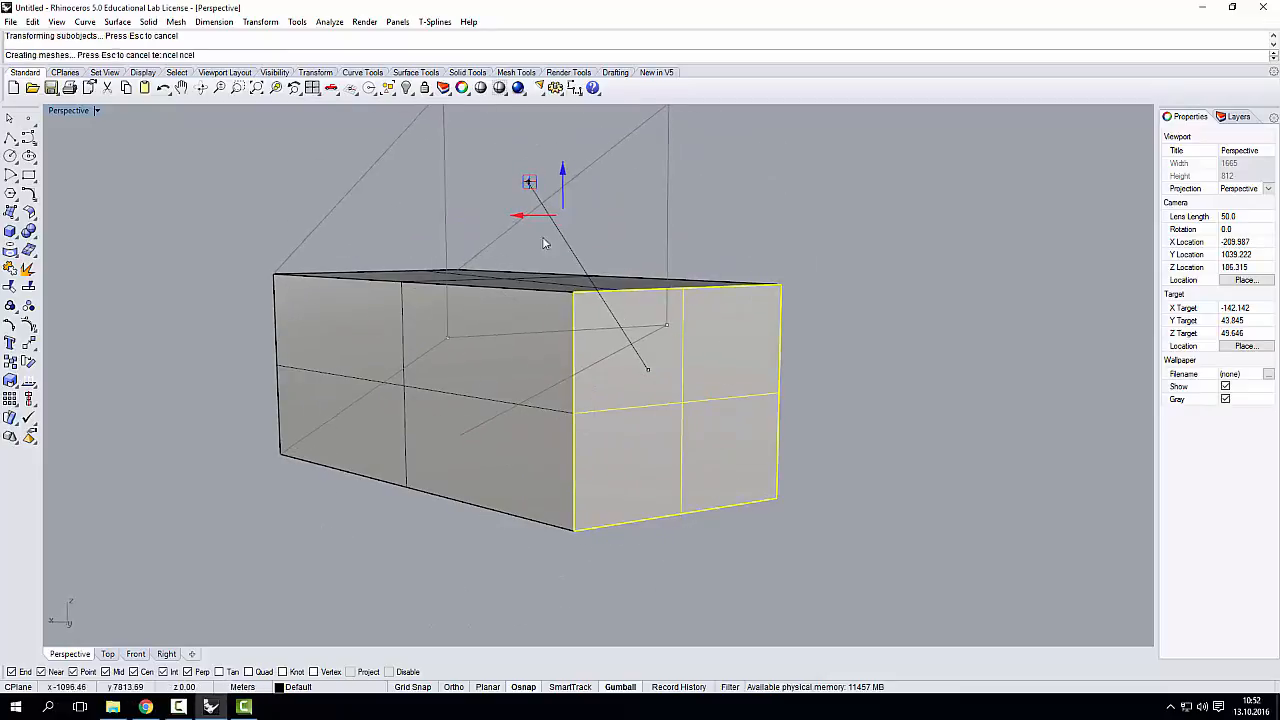
right_click_drag(545, 246, 614, 415)
scroll(597, 391, "down", 6)
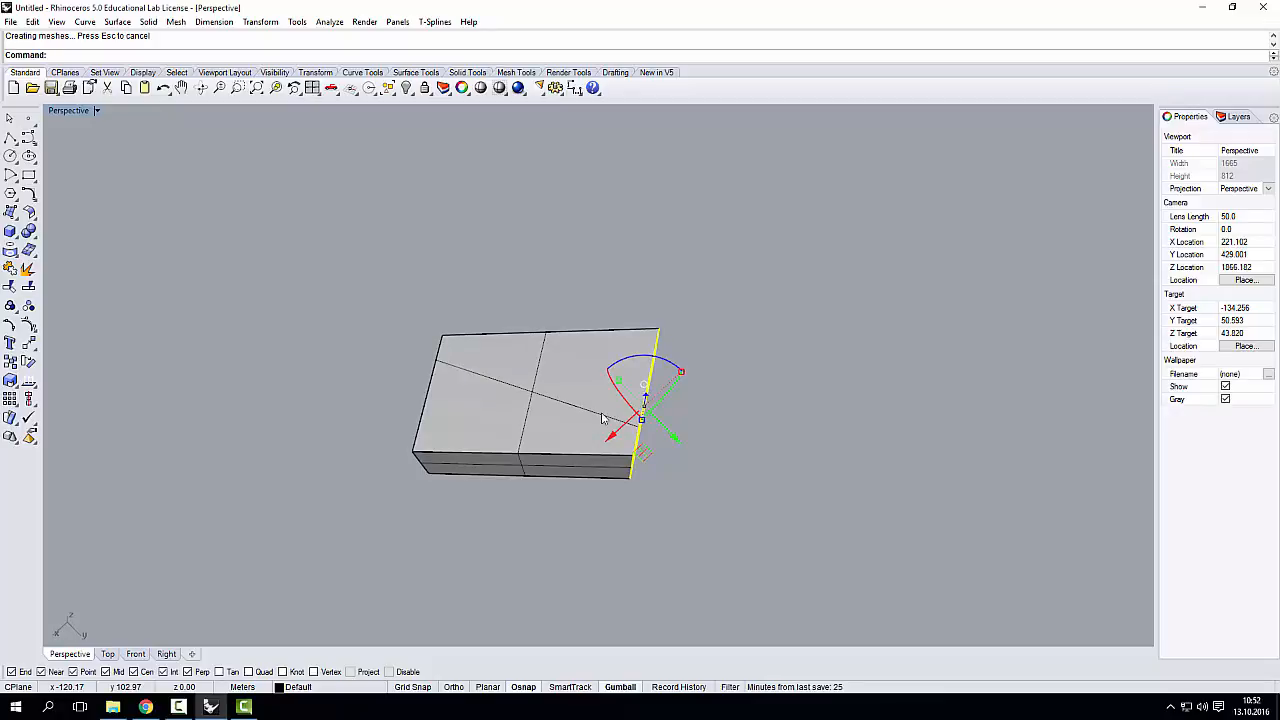
right_click_drag(602, 418, 509, 486)
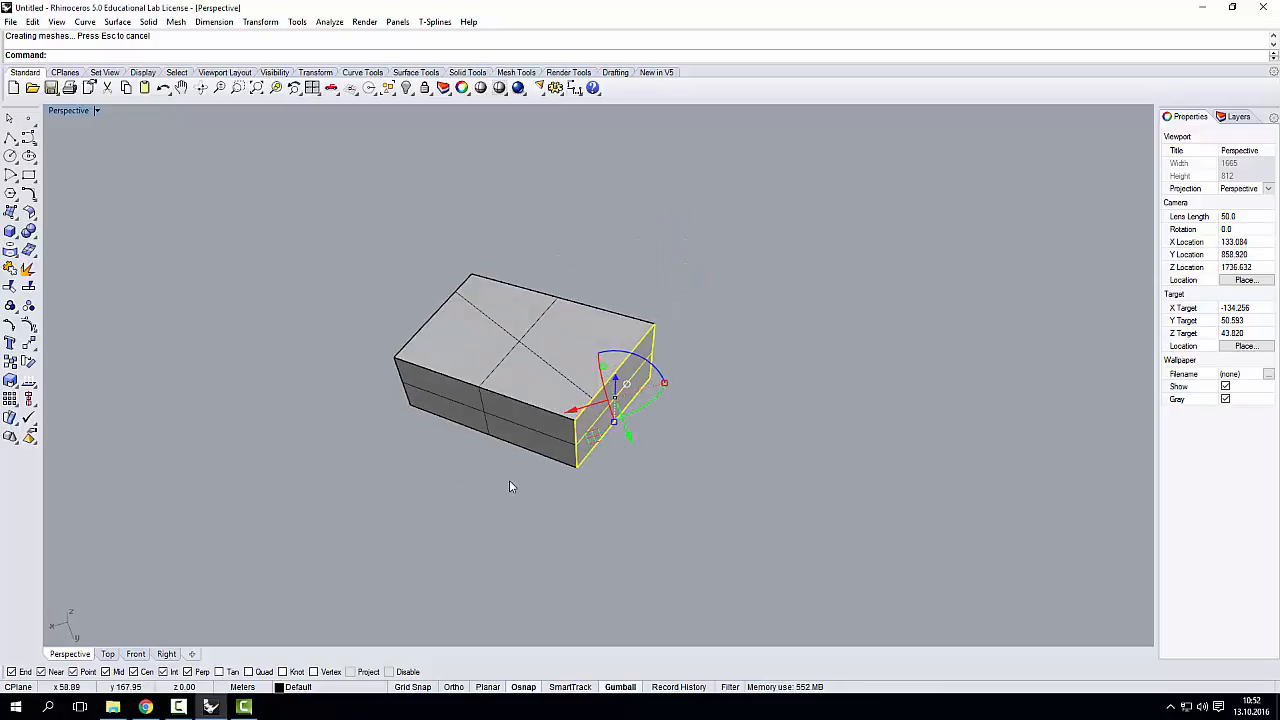
left_click(509, 481)
right_click_drag(524, 415, 467, 407)
scroll(468, 352, "up", 4)
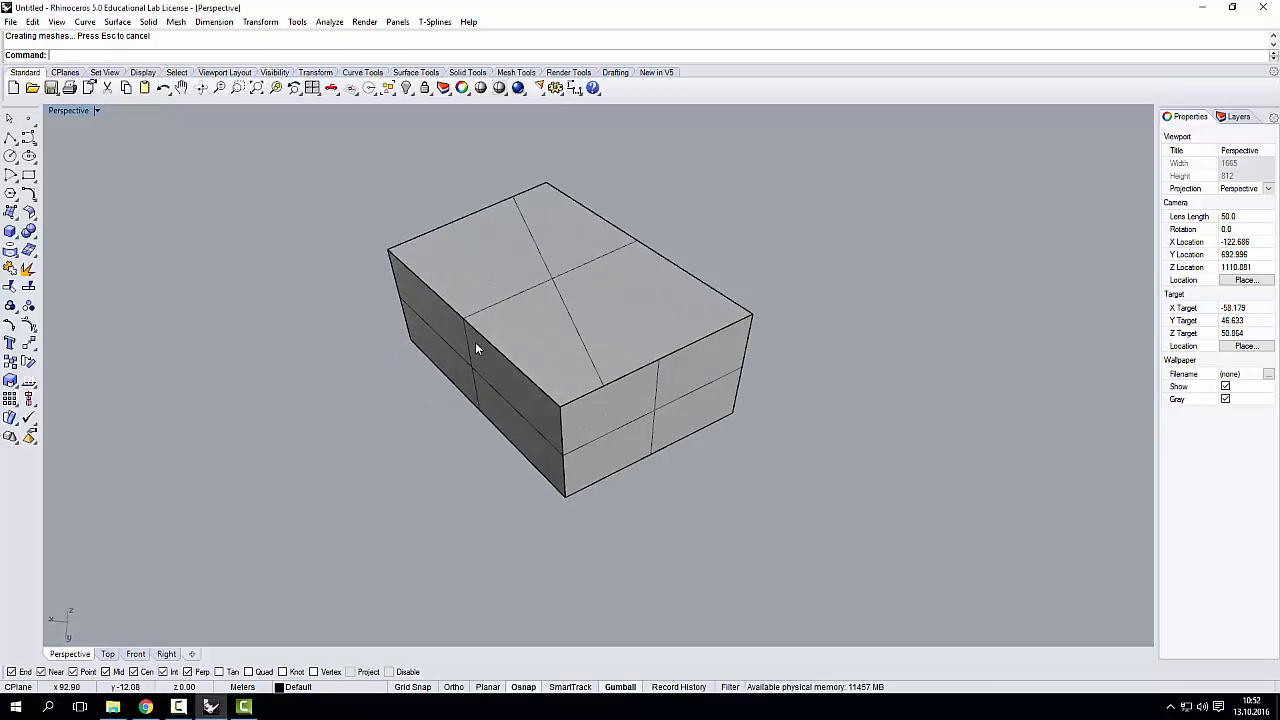
Select only the long top edge of the box, move it freehand inward with the gumball and deselect it.
left_click(480, 331, "ctrl+shift")
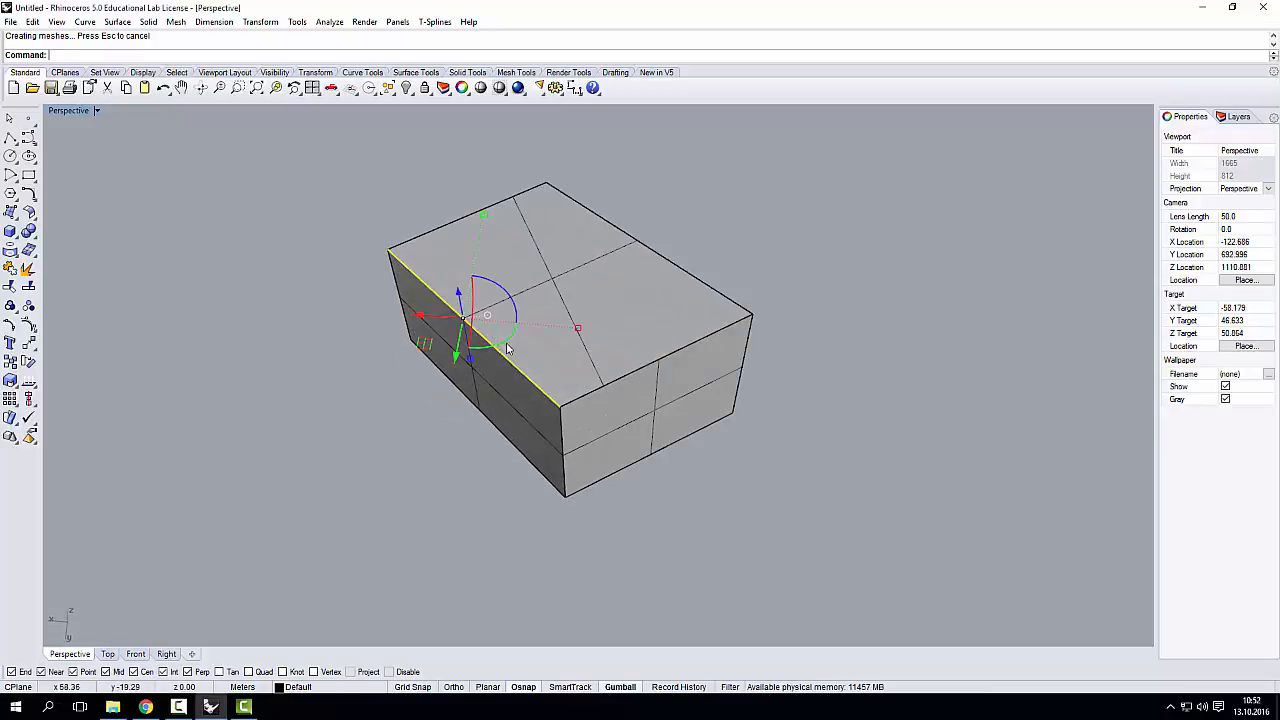
right_click_drag(480, 331, 444, 377)
left_click_drag(444, 377, 579, 323)
right_click_drag(579, 324, 705, 330)
left_click(254, 448)
Select another single part of the box, move it freehand with the gumball to skew the solid further, and deselect it.
right_click_drag(254, 448, 399, 420)
left_click(466, 409, "ctrl+shift")
left_click_drag(399, 420, 522, 360)
right_click_drag(522, 360, 609, 486)
key("Escape")
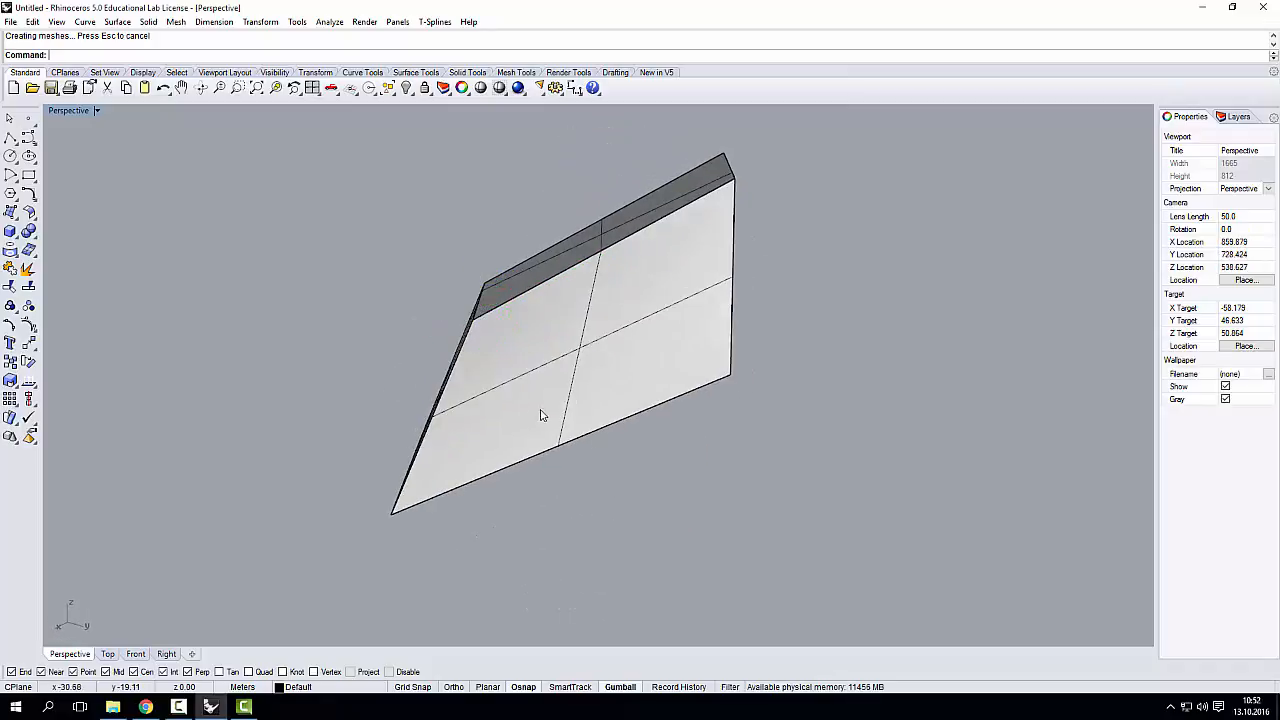
Select only the end face of the skewed solid, rotate it freehand about the Y axis with the gumball, and deselect it.
right_click_drag(540, 414, 478, 355)
left_click(562, 372, "ctrl+shift")
right_click_drag(562, 372, 673, 370)
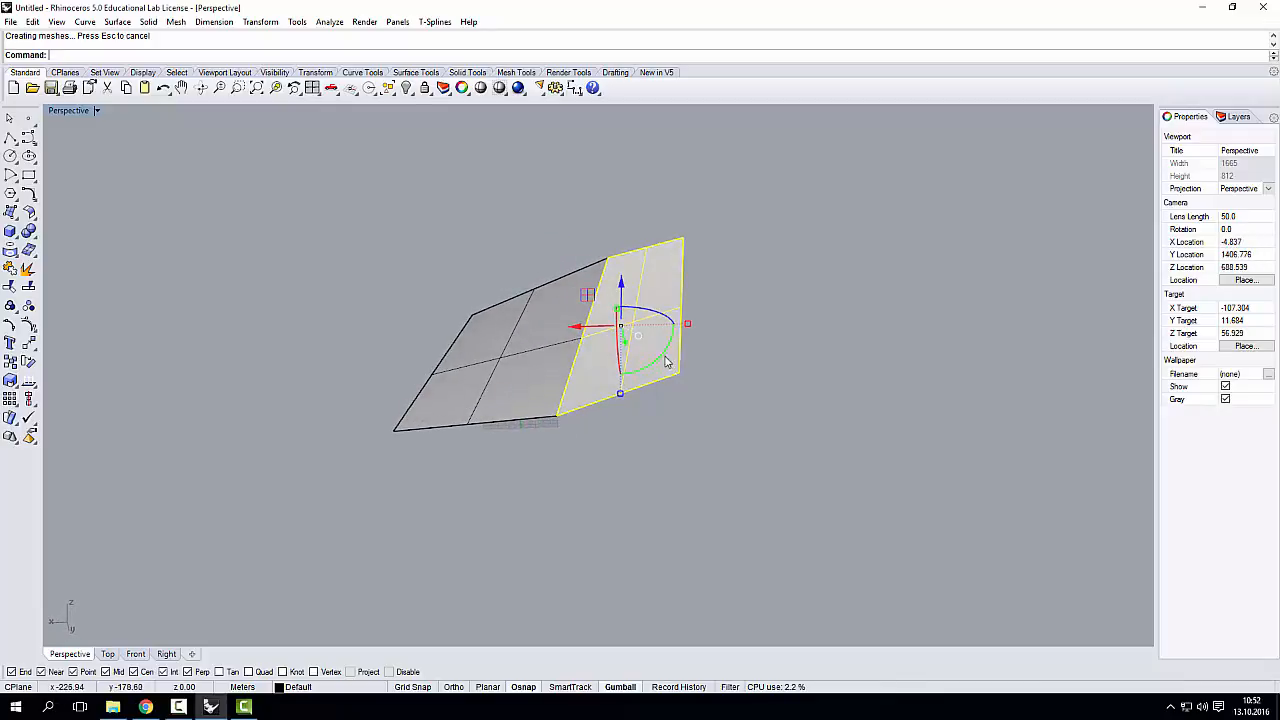
left_click_drag(667, 362, 567, 365)
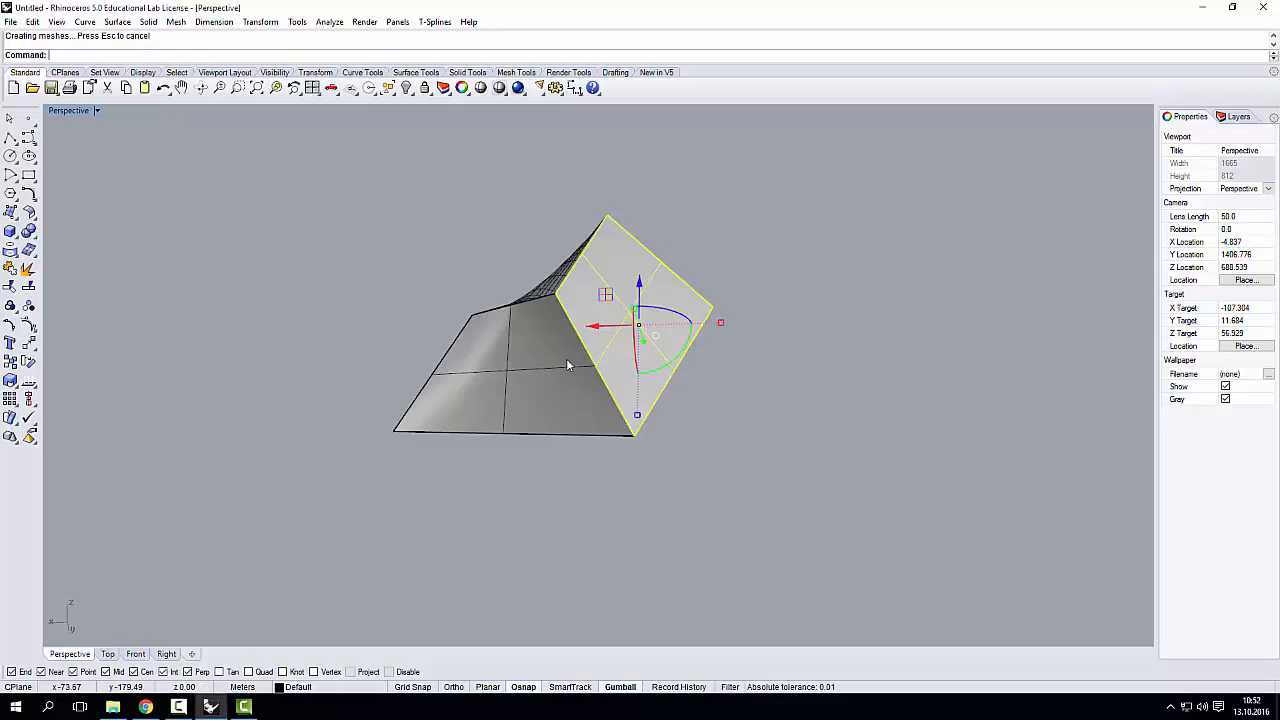
right_click_drag(567, 365, 740, 252)
scroll(665, 295, "up", 3)
right_click_drag(537, 317, 448, 436, "shift")
left_click(841, 356)
scroll(671, 481, "down", 4)
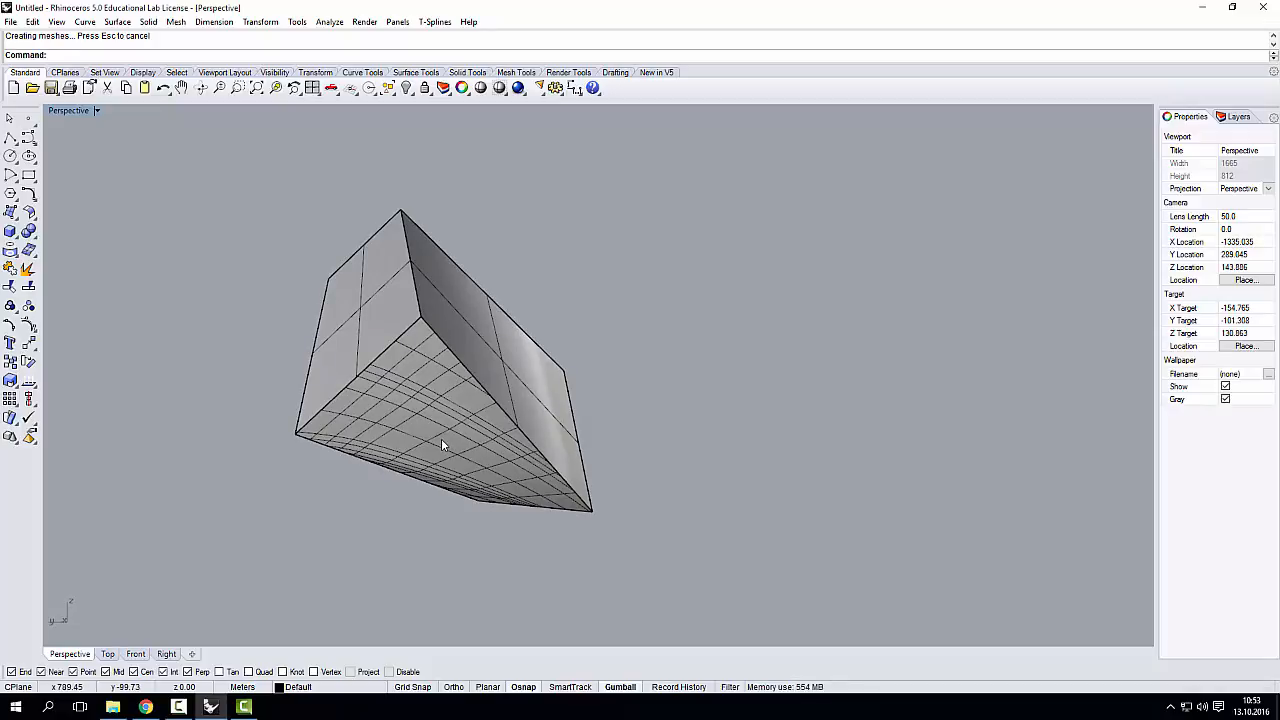
Delete the twisted solid.
right_click_drag(451, 440, 590, 470)
left_click(581, 477)
key("Delete")
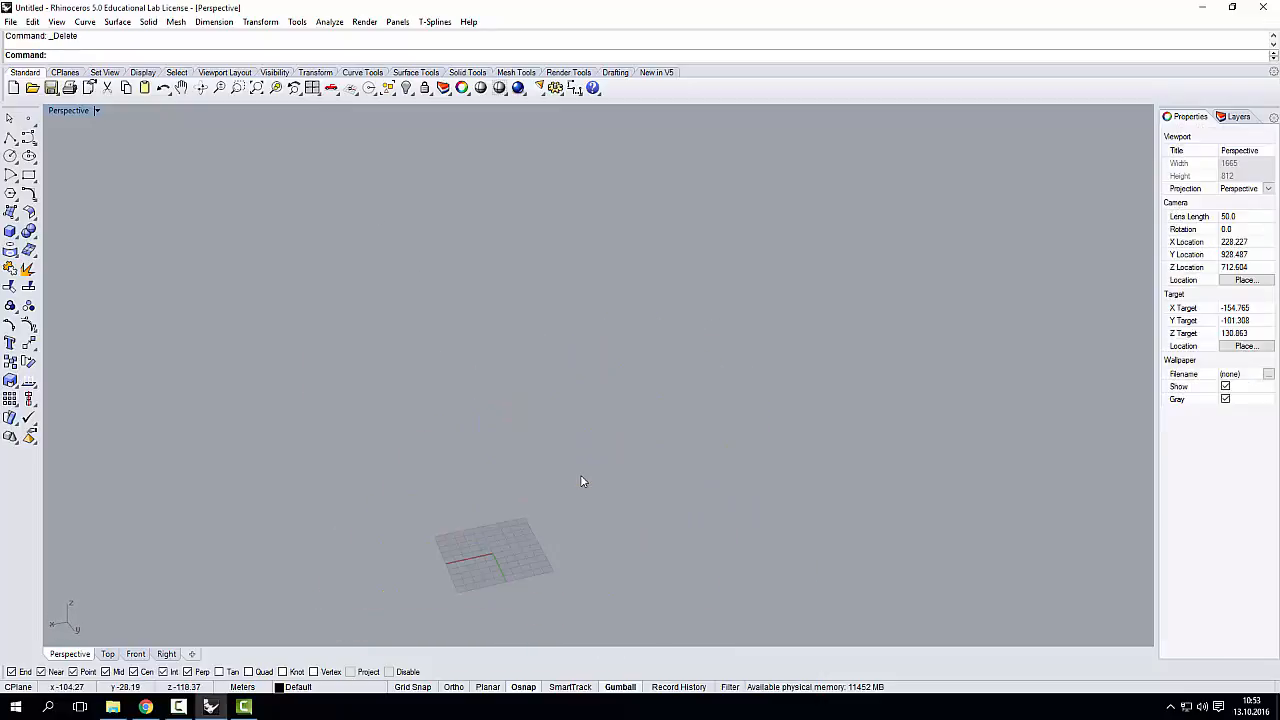
right_click_drag(583, 480, 513, 518)
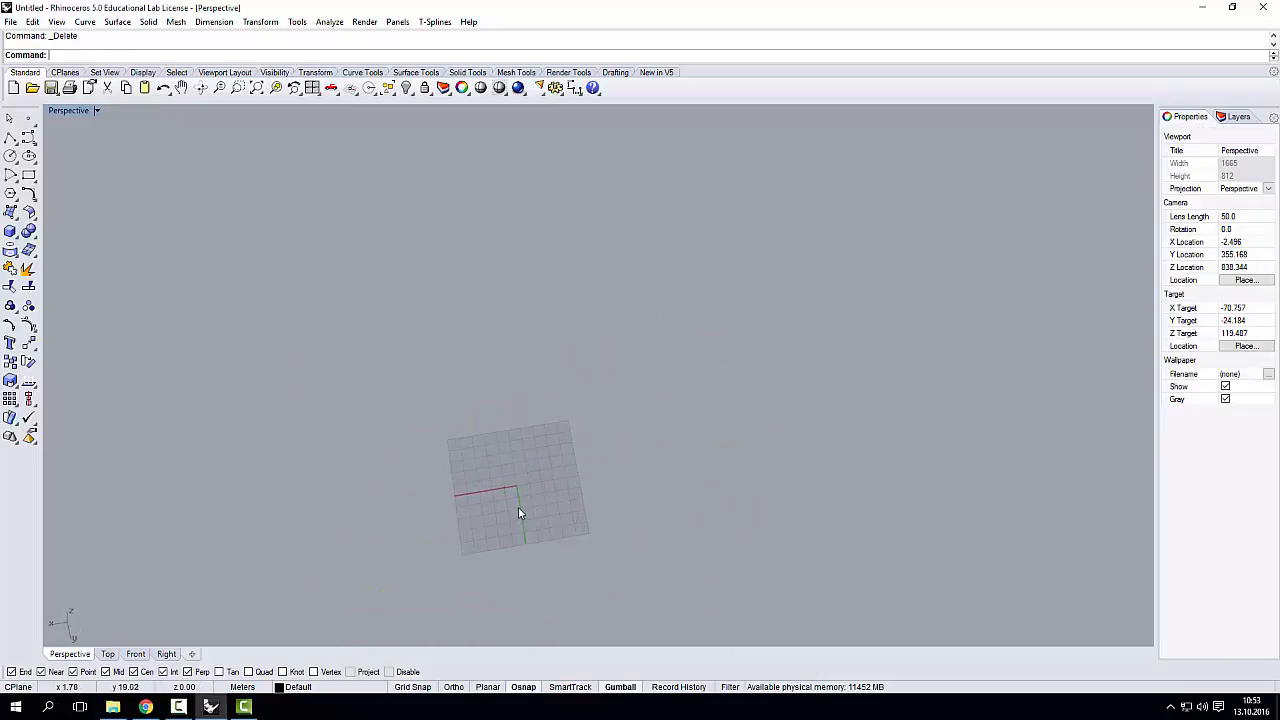